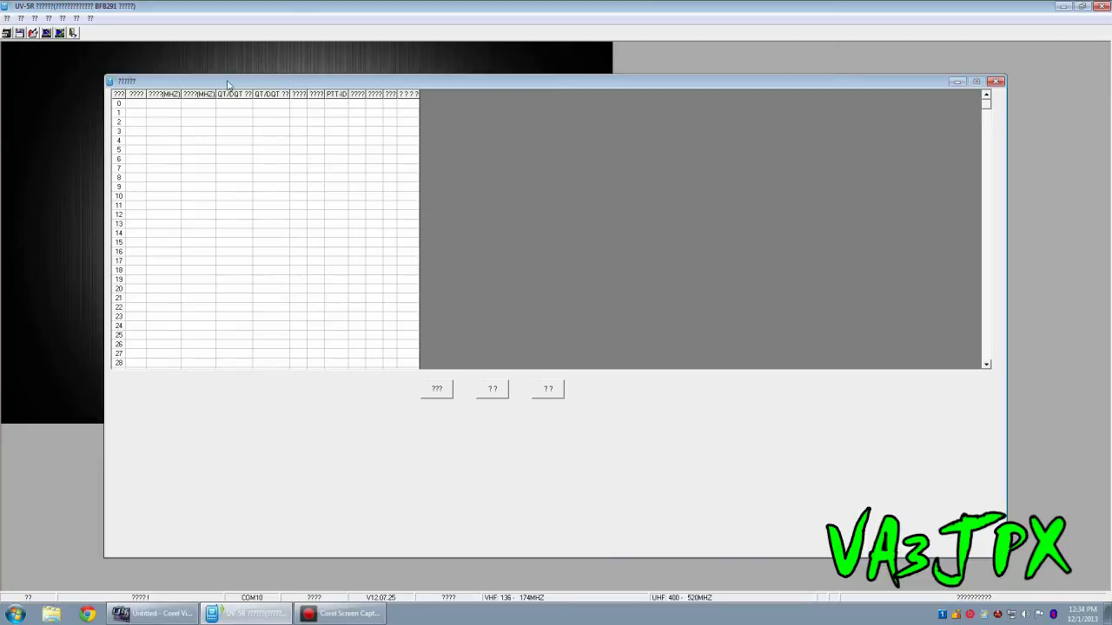
# Pick English from the Language menu so the menus and channel column headings become readable
pyautogui.moveTo(229, 84); pyautogui.dragTo(366, 387)
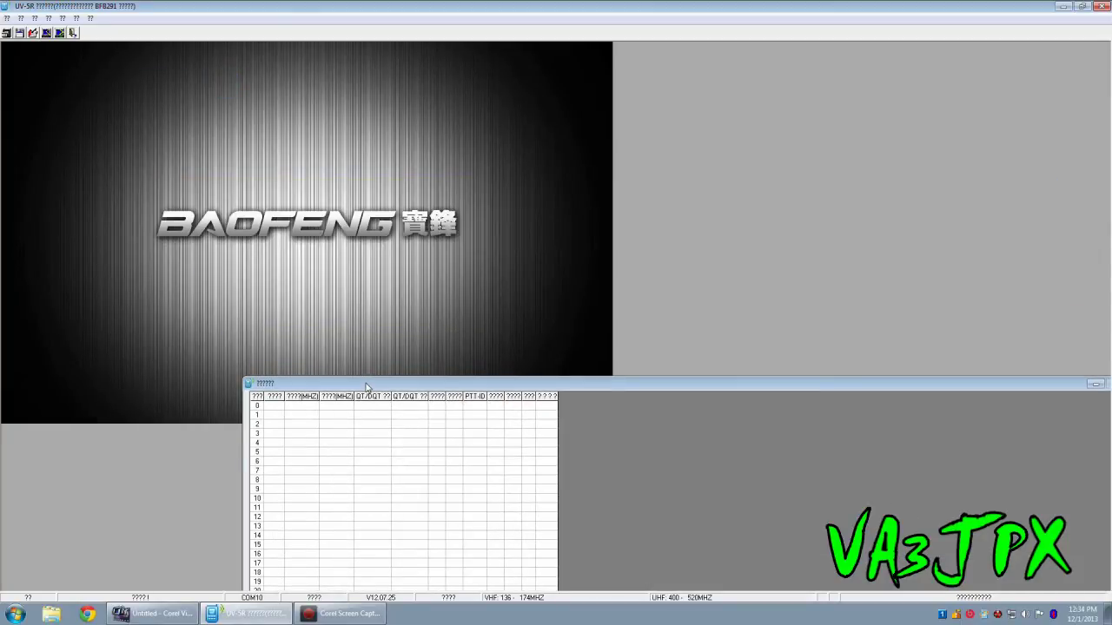
pyautogui.moveTo(367, 386); pyautogui.dragTo(239, 88)
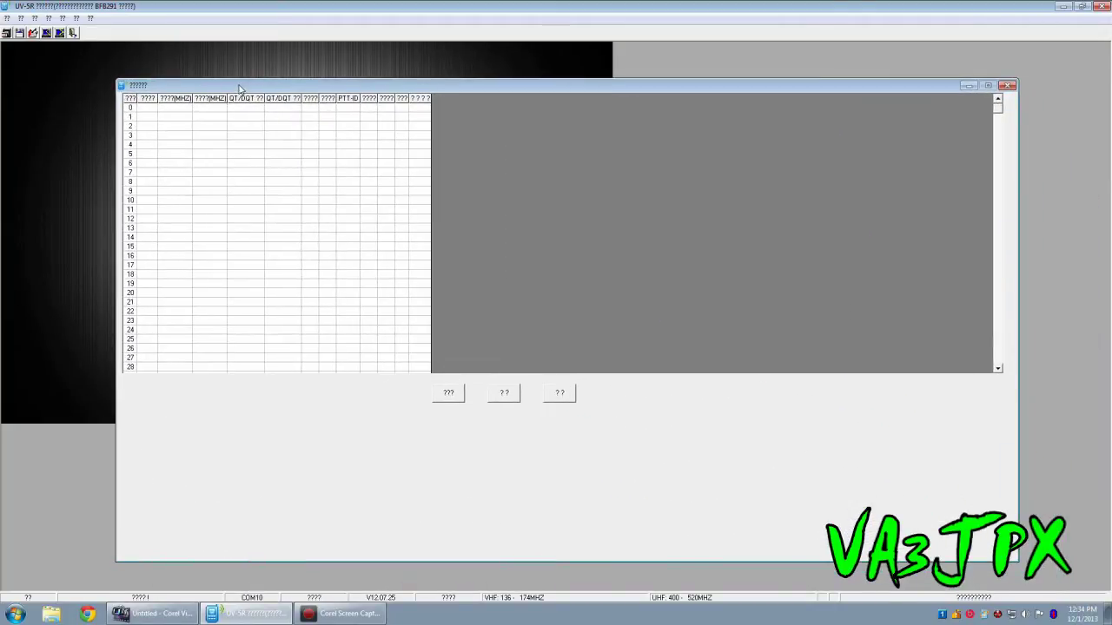
pyautogui.click(76, 17)
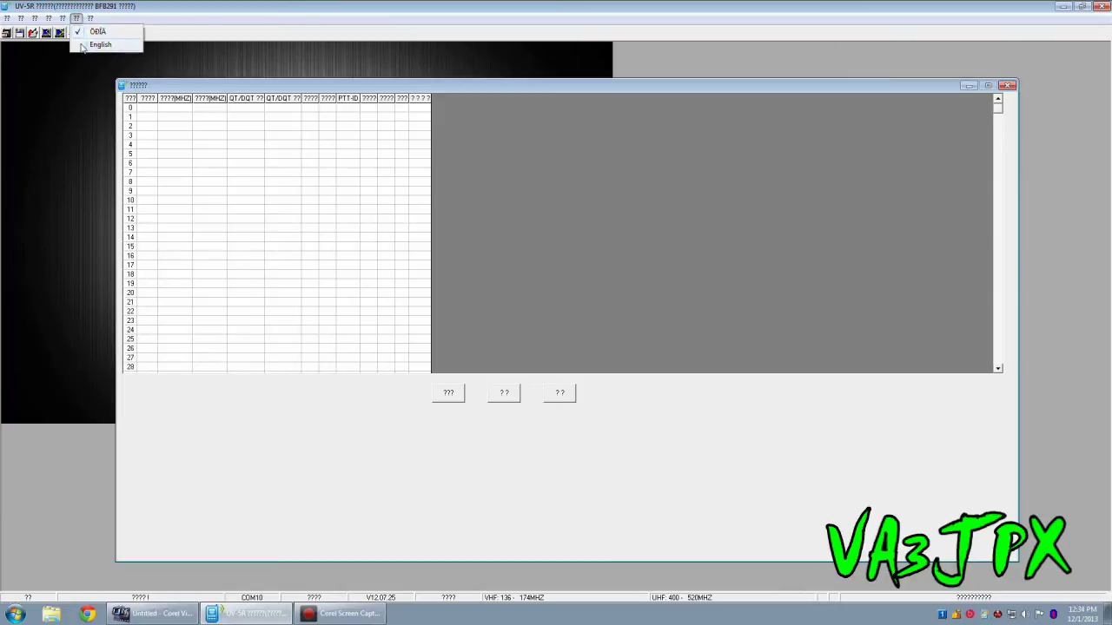
pyautogui.click(81, 43)
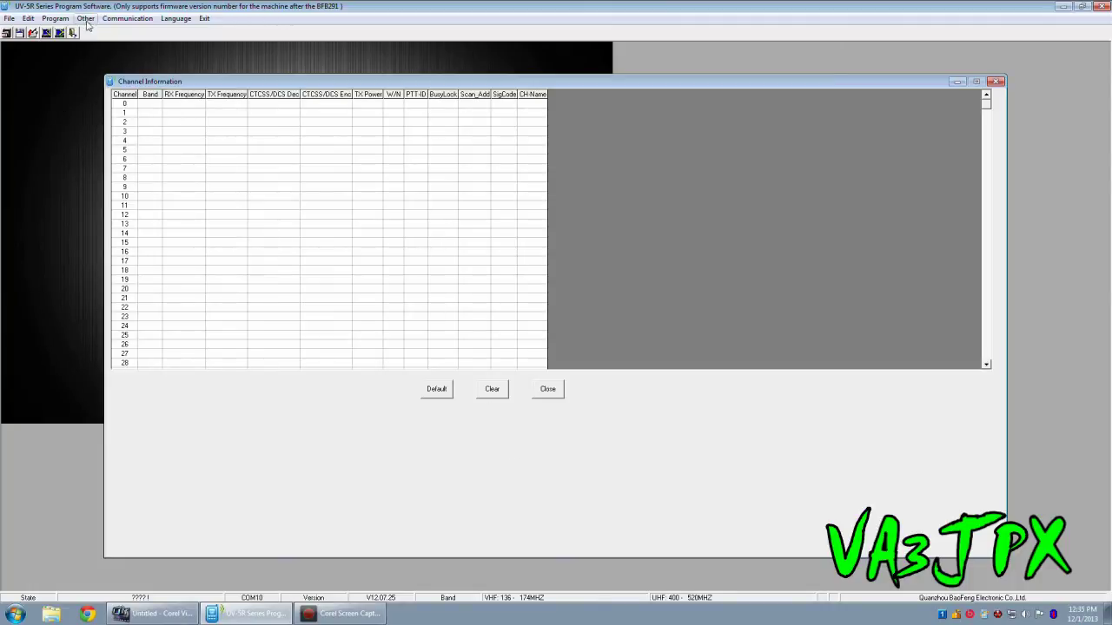
# Keep COM 10 as the radio port in Port Setup and confirm it to connect to the radio
pyautogui.click(130, 18)
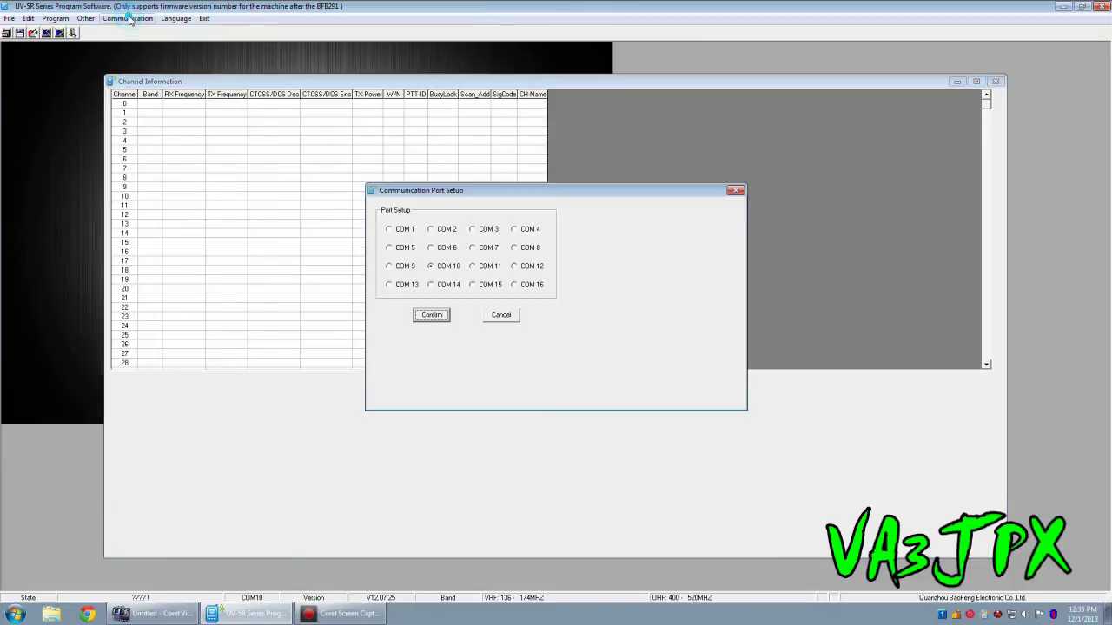
pyautogui.click(437, 270)
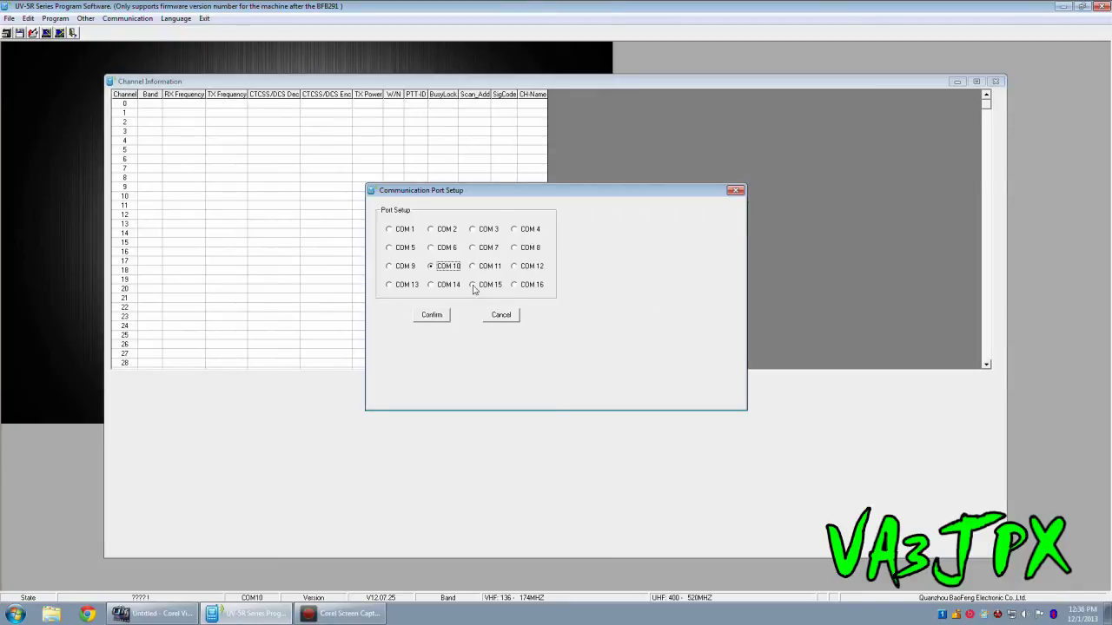
pyautogui.click(433, 270)
pyautogui.moveTo(426, 192); pyautogui.dragTo(299, 177)
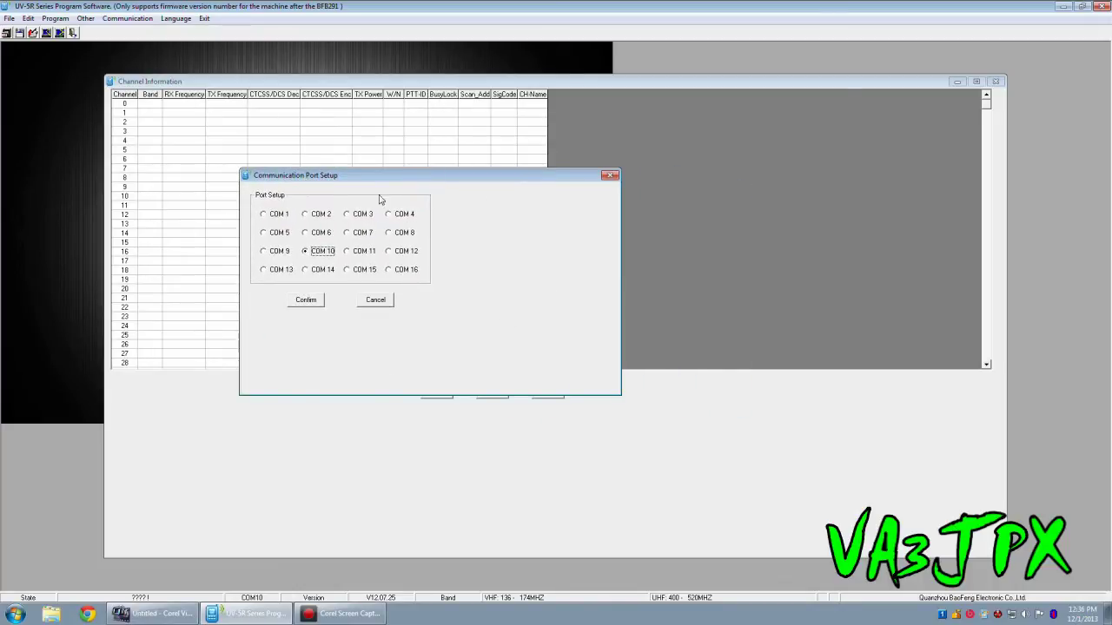
pyautogui.click(305, 252)
pyautogui.click(310, 307)
pyautogui.click(432, 315)
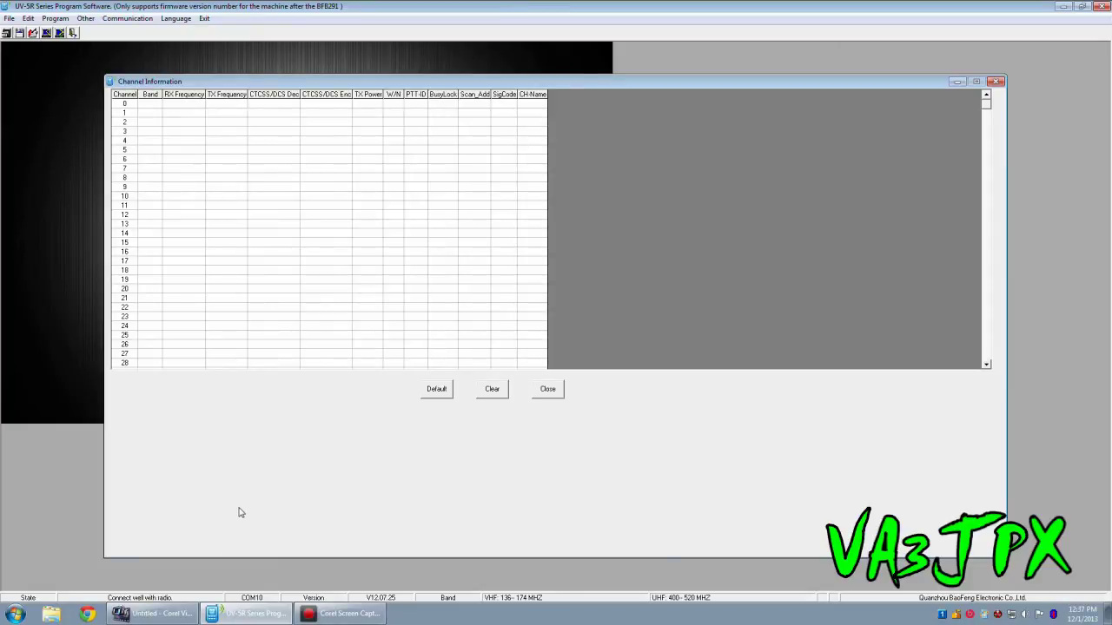
# Choose channel 1's band and enter 146.520 as its receive frequency
pyautogui.click(144, 113)
pyautogui.click(155, 113)
pyautogui.click(156, 126)
pyautogui.click(182, 117)
pyautogui.write('146.520')
pyautogui.press('Return')
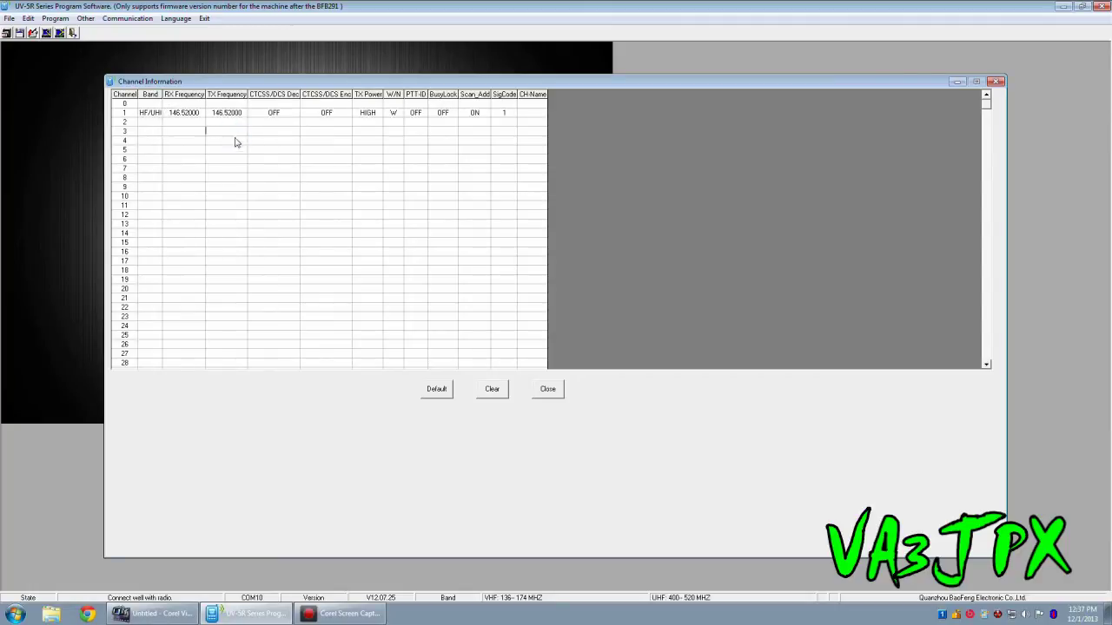
# Set channel 1's CTCSS/DCS decode tone to 100.0
pyautogui.click(295, 114)
pyautogui.click(294, 113)
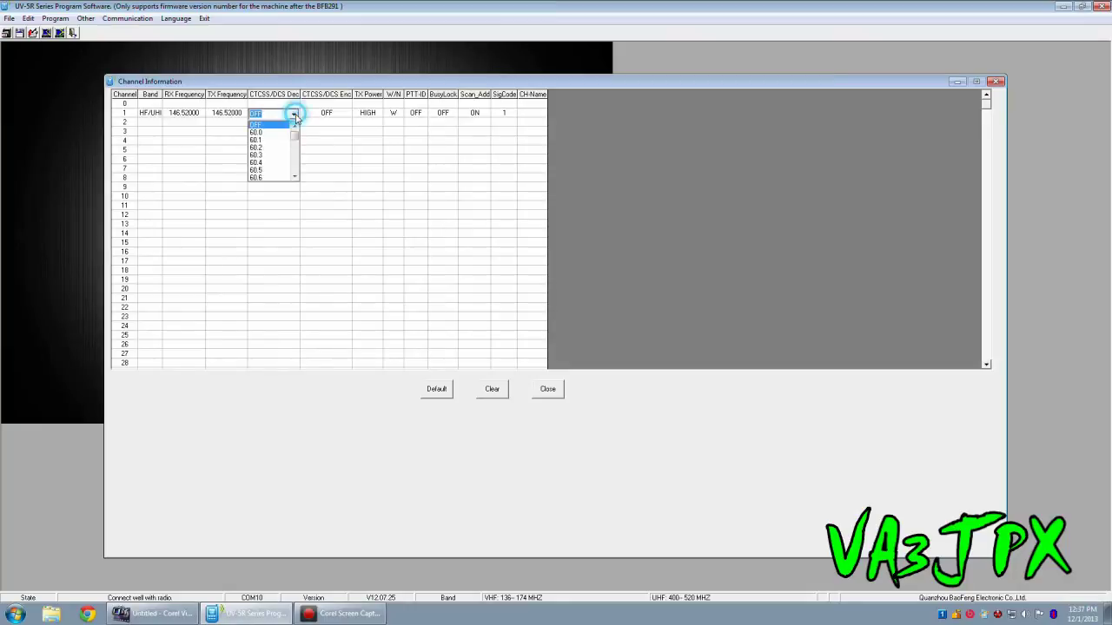
pyautogui.click(282, 170)
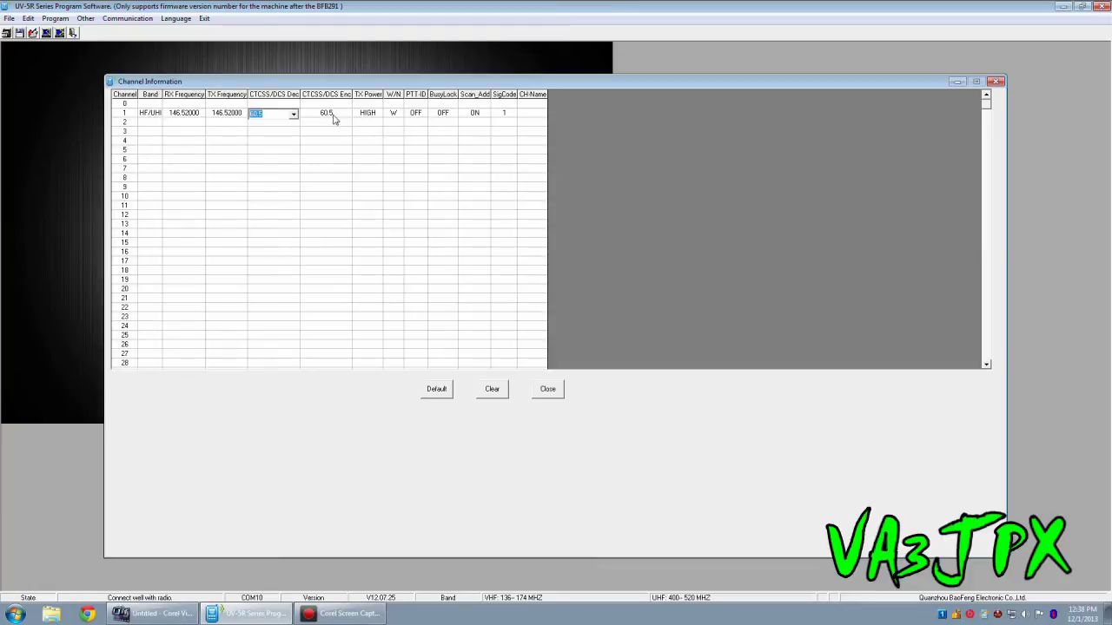
pyautogui.click(294, 114)
pyautogui.moveTo(295, 136)
pyautogui.mouseDown()
pyautogui.moveTo(293, 154)
pyautogui.moveTo(293, 129)
pyautogui.mouseUp()
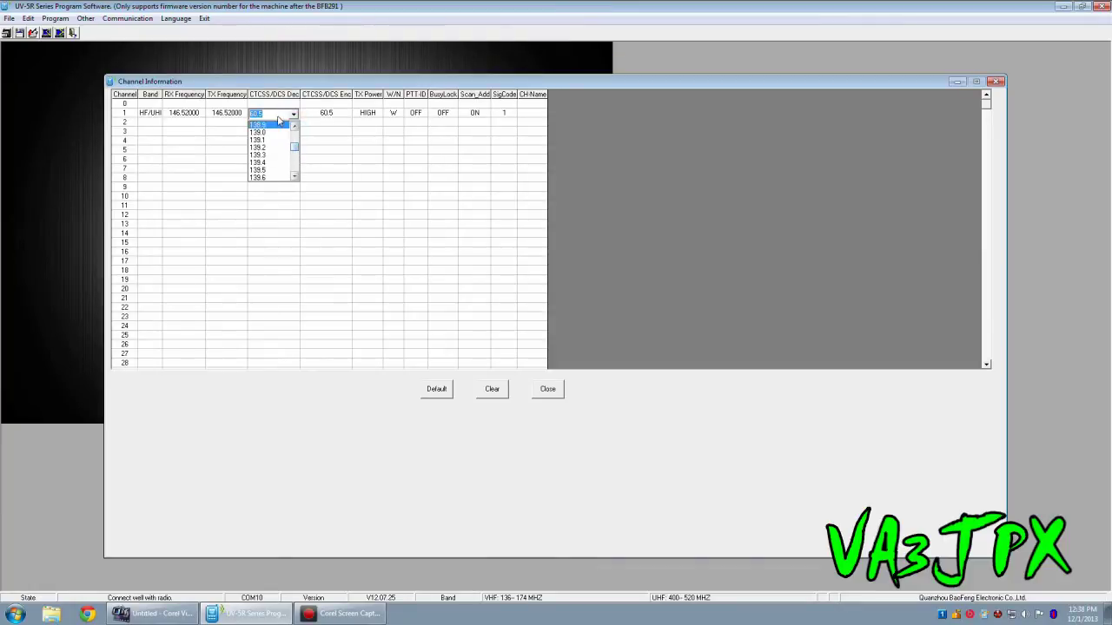
pyautogui.click(278, 113)
pyautogui.write('100.0')
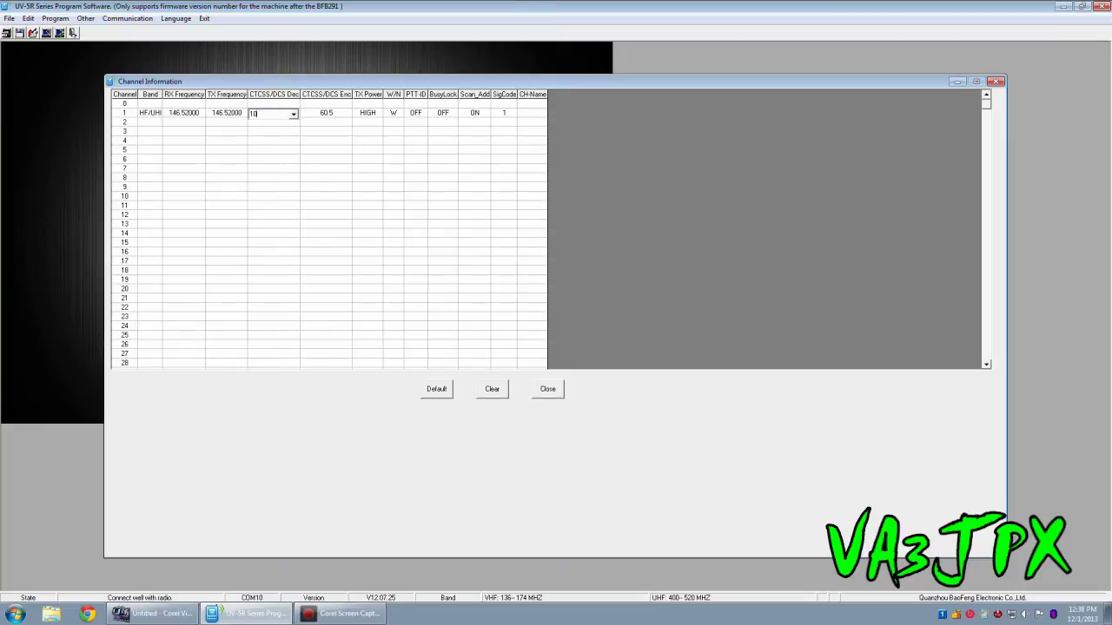
pyautogui.click(330, 140)
# Turn channel 1's encode tone OFF and its Scan_Add OFF
pyautogui.click(340, 117)
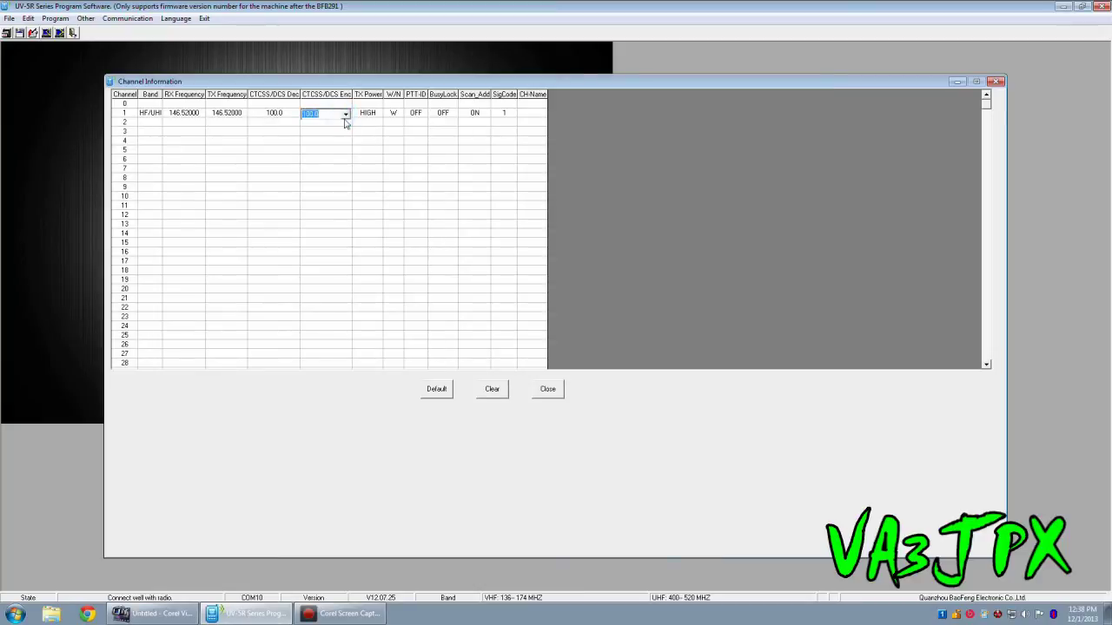
pyautogui.click(345, 113)
pyautogui.scroll(5, 347, 139)
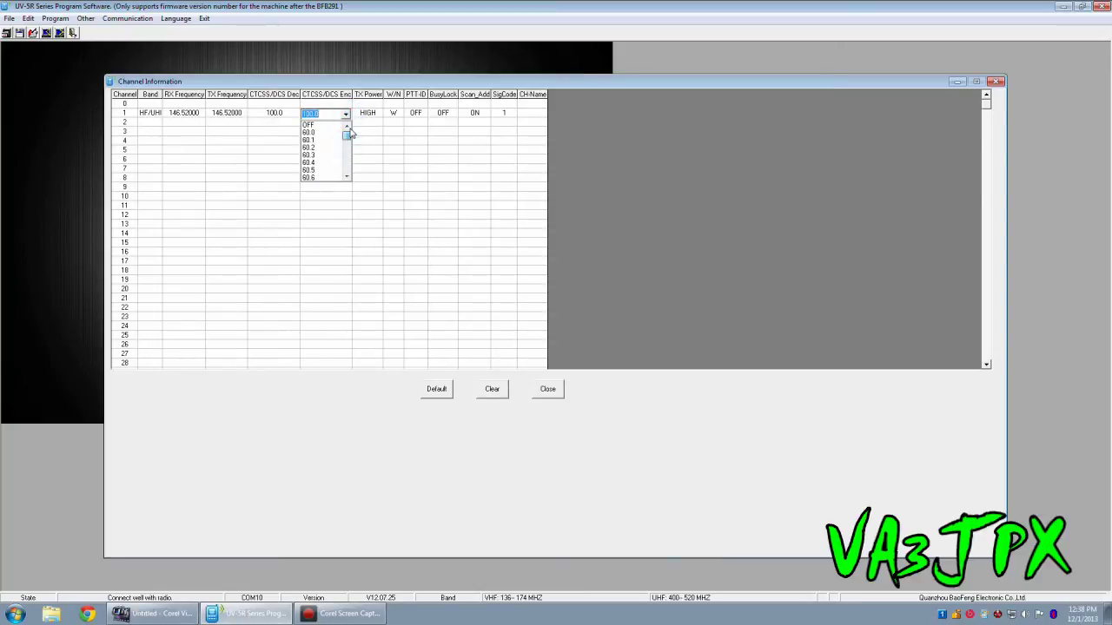
pyautogui.click(324, 124)
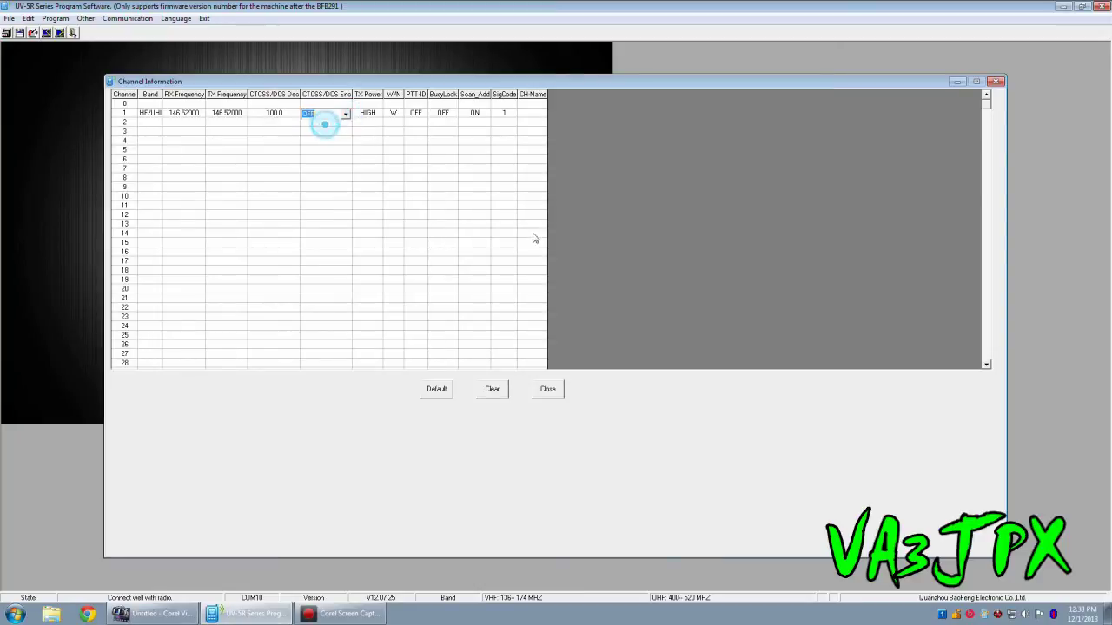
pyautogui.click(480, 115)
pyautogui.click(484, 114)
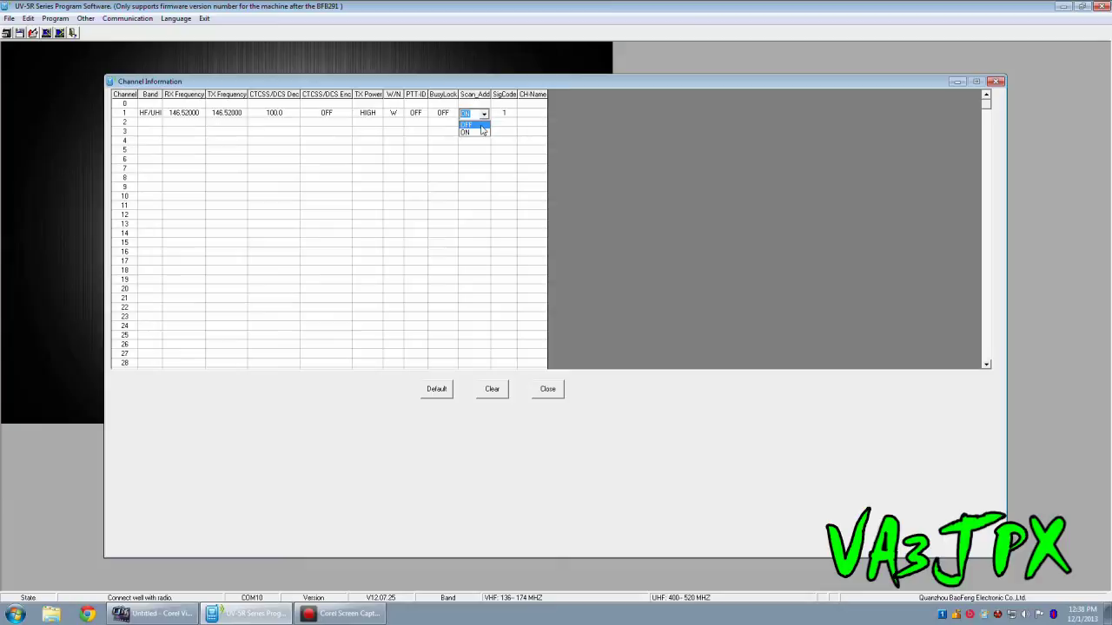
pyautogui.click(480, 125)
pyautogui.click(477, 140)
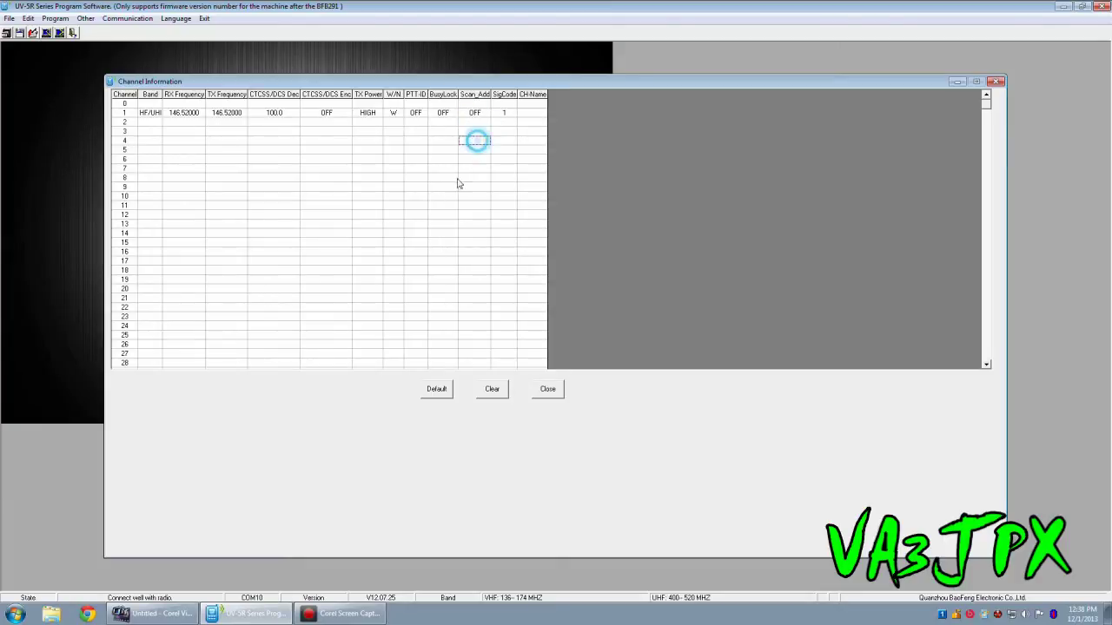
# Name channel 1 SIMPV
pyautogui.click(530, 113)
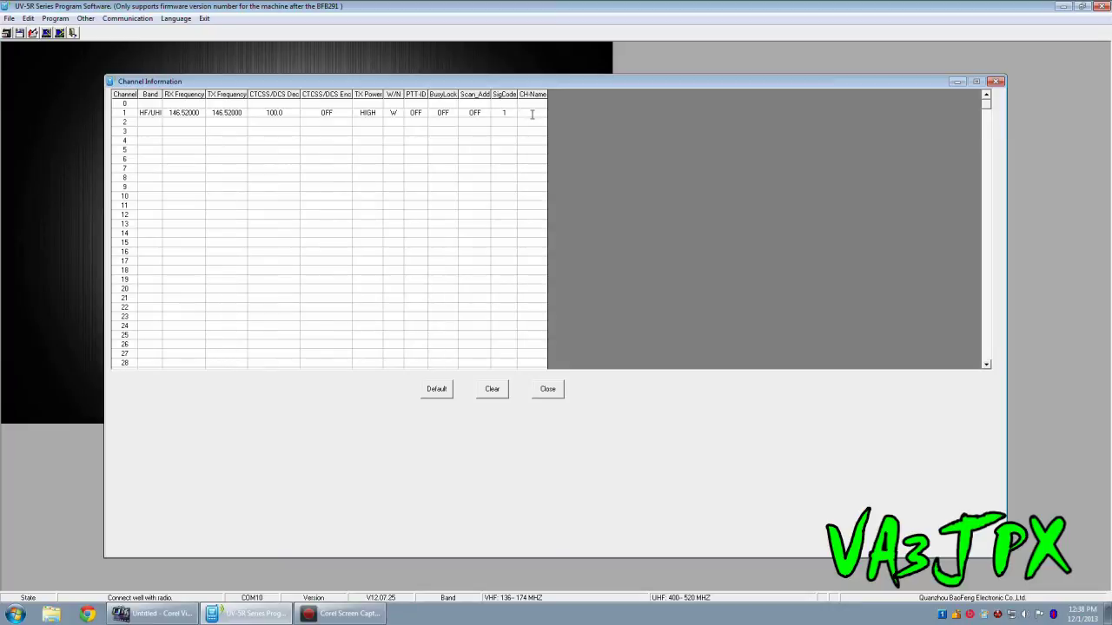
pyautogui.write('SIMP')
pyautogui.write('V')
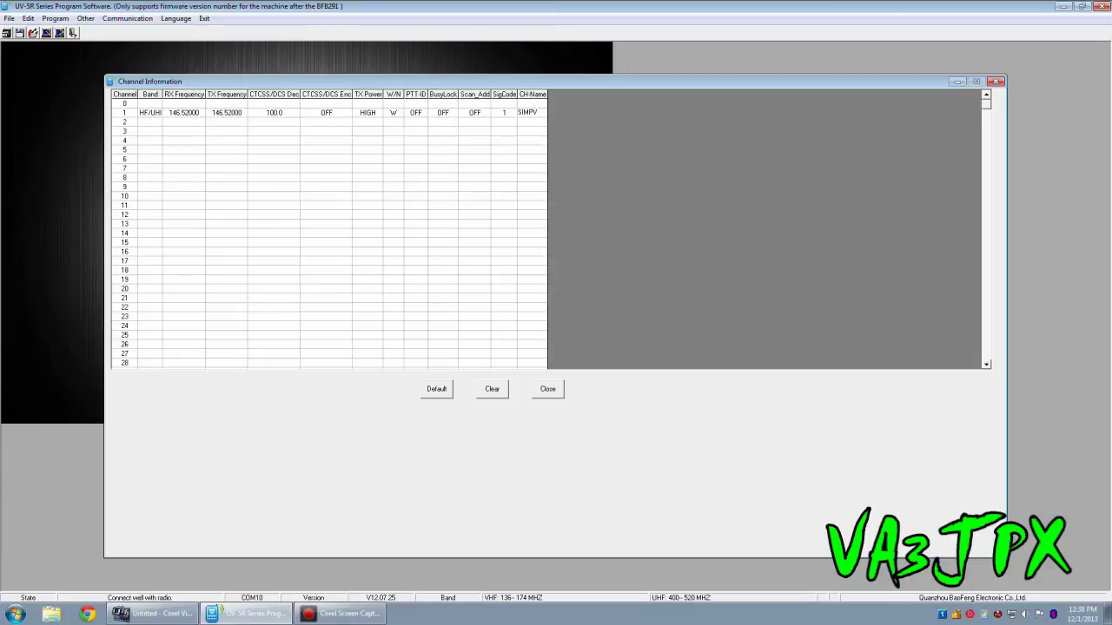
pyautogui.click(235, 146)
# Choose channel 2's band and enter 446.0 as its receive frequency
pyautogui.click(144, 124)
pyautogui.click(152, 127)
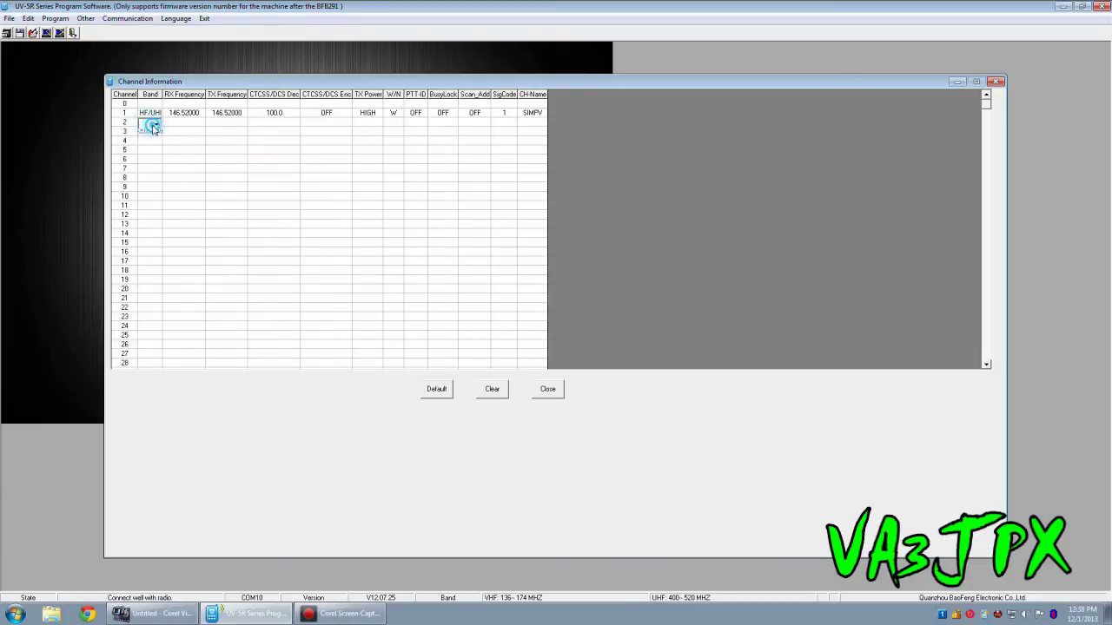
pyautogui.click(183, 123)
pyautogui.write('446.0')
pyautogui.click(242, 140)
# Leave channel 2's decode tone OFF, set Scan_Add OFF, and name it SIMPU
pyautogui.click(283, 124)
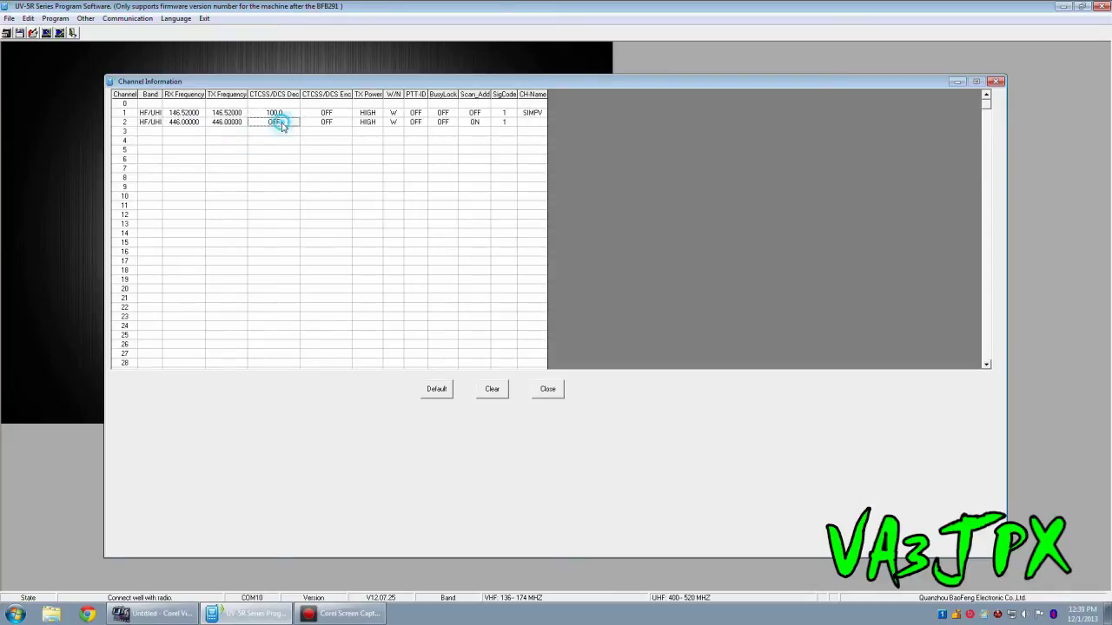
pyautogui.click(387, 161)
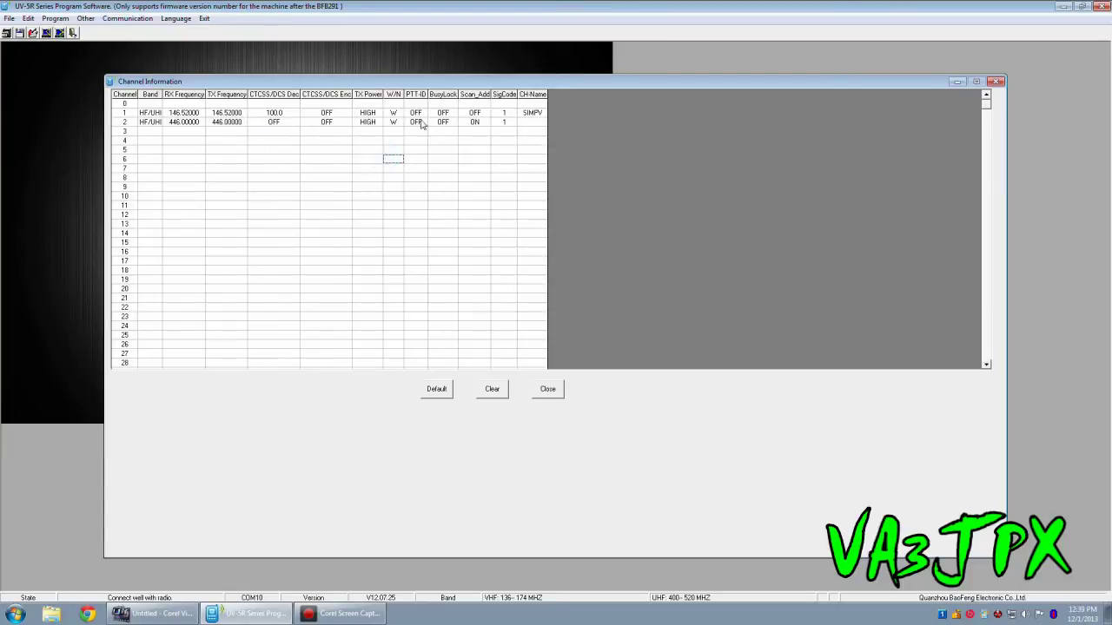
pyautogui.click(489, 124)
pyautogui.click(484, 123)
pyautogui.click(478, 140)
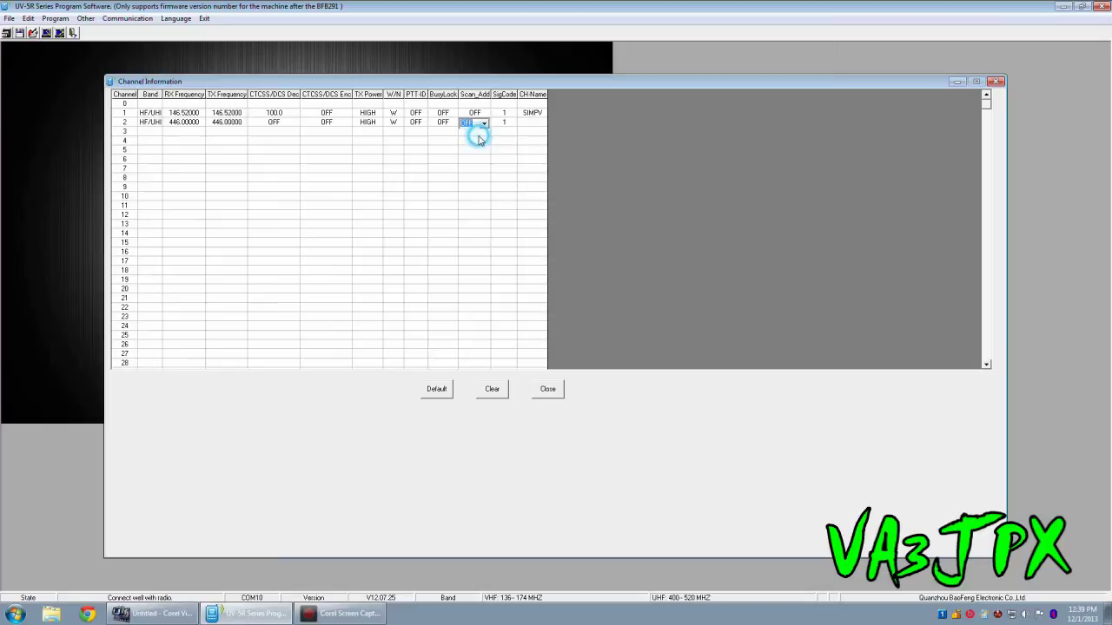
pyautogui.click(534, 124)
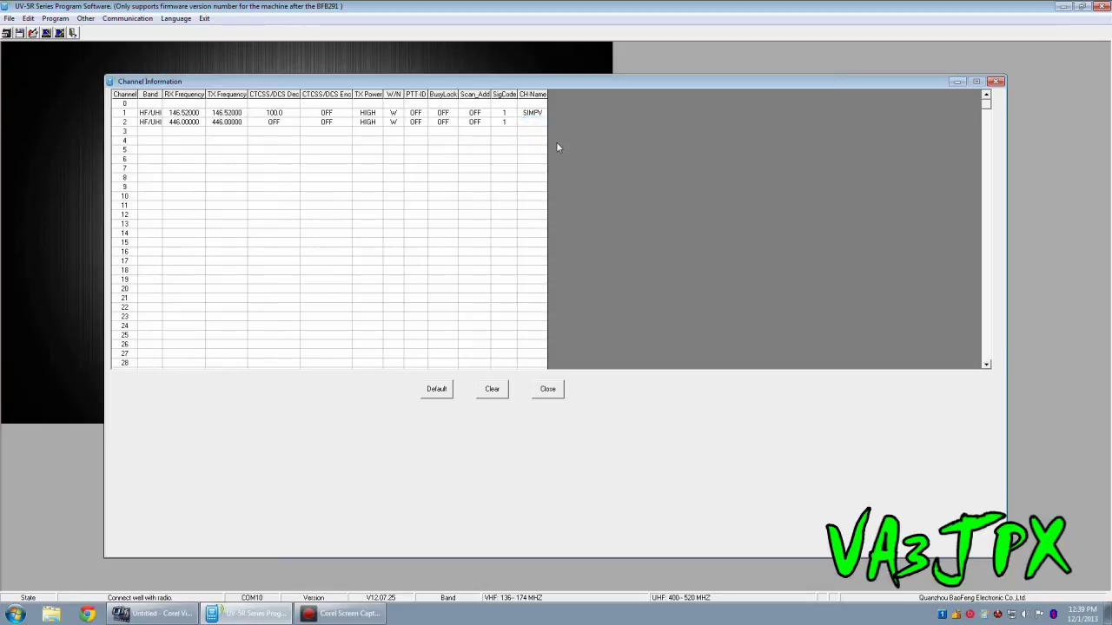
pyautogui.write('SIM')
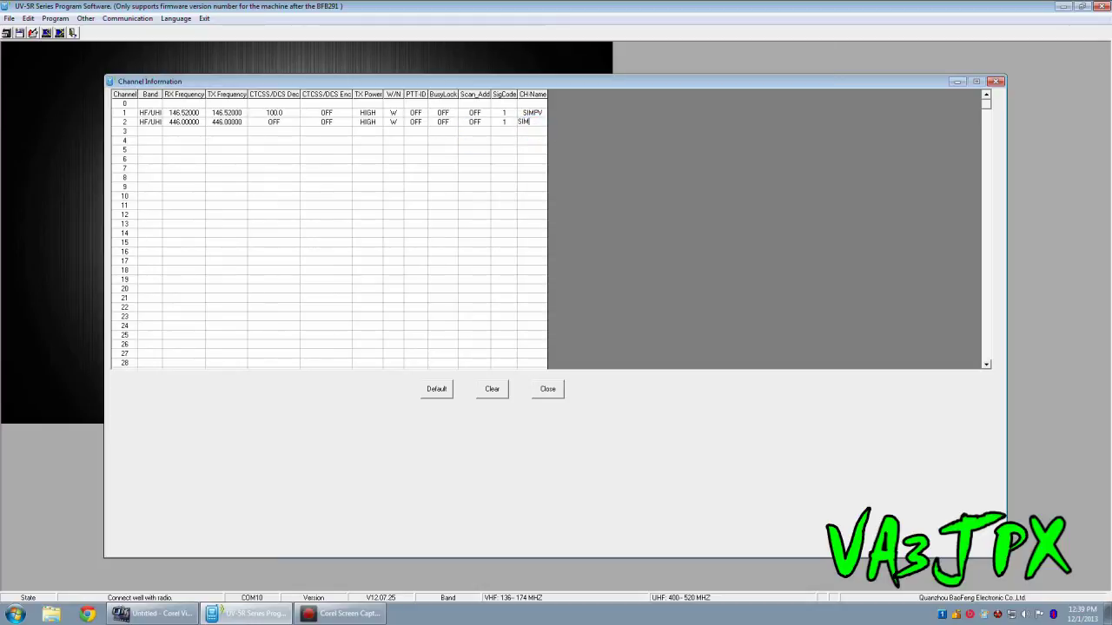
pyautogui.write('PUU')
pyautogui.click(318, 159)
# Write the two programmed channels to the radio via Program > Write and acknowledge completion
pyautogui.click(55, 18)
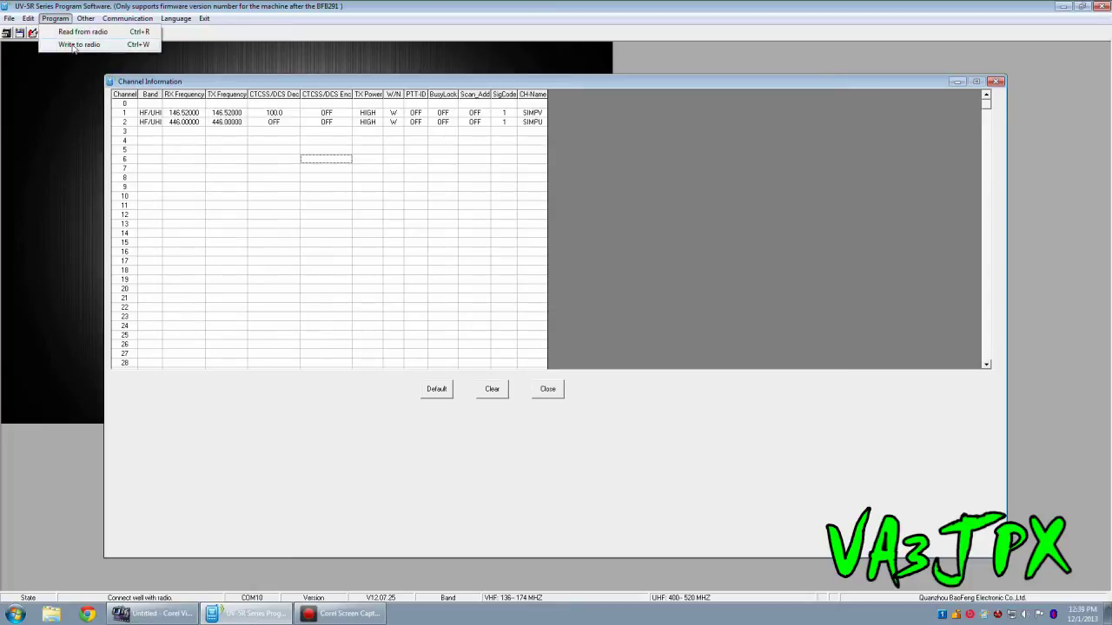
pyautogui.click(74, 46)
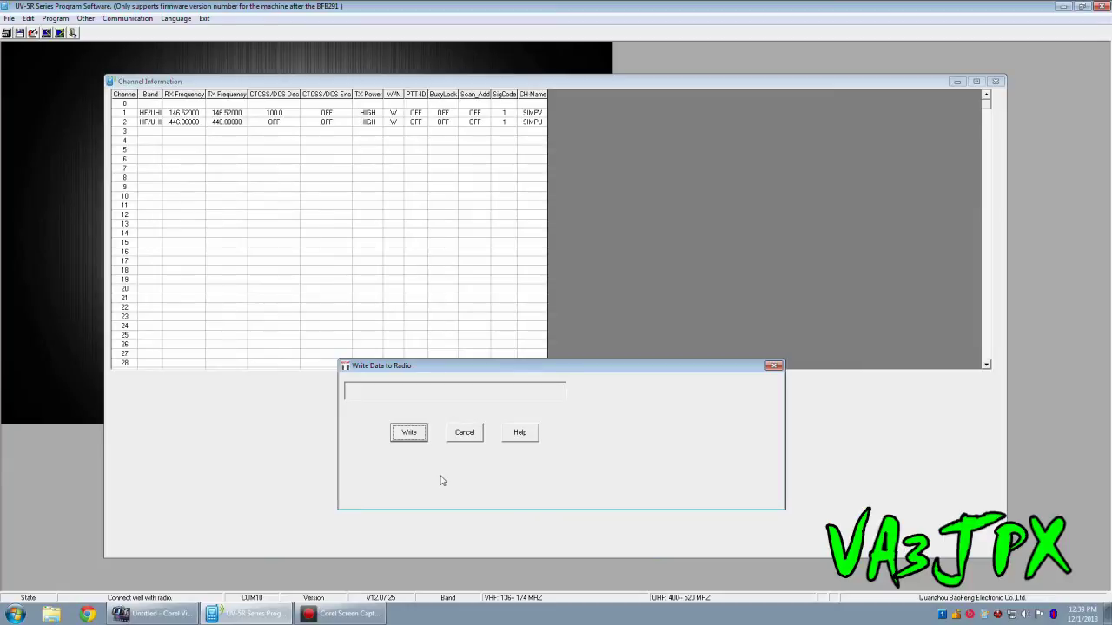
pyautogui.click(420, 440)
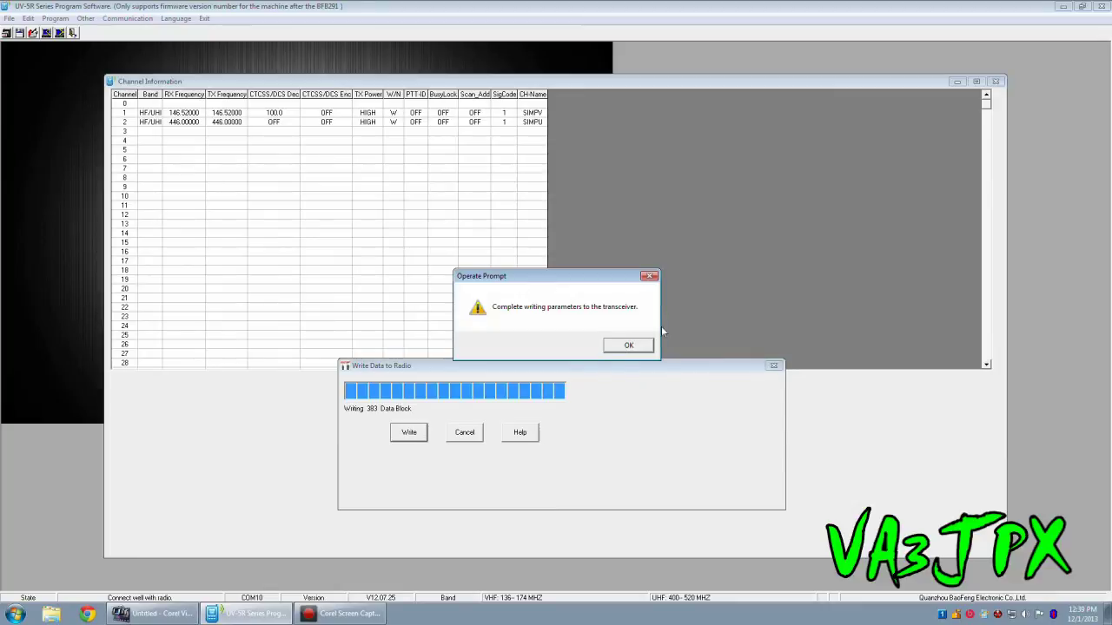
pyautogui.click(639, 345)
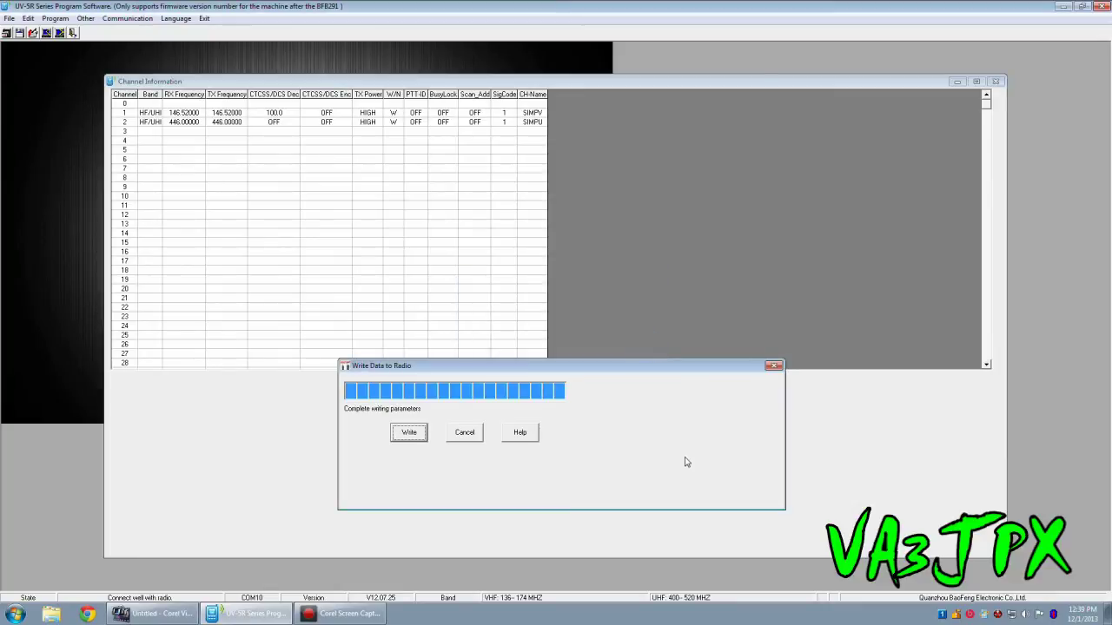
# Close the write window, attempt Program > Read from radio, and dismiss the 'Fail connect with transceiver' warning
pyautogui.click(773, 366)
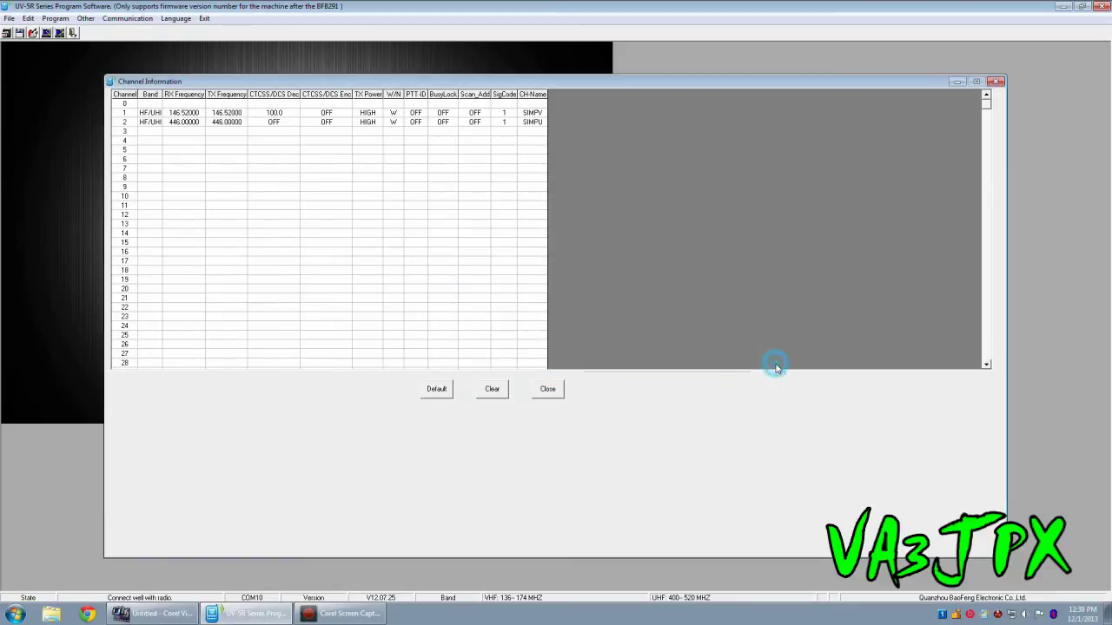
pyautogui.click(55, 19)
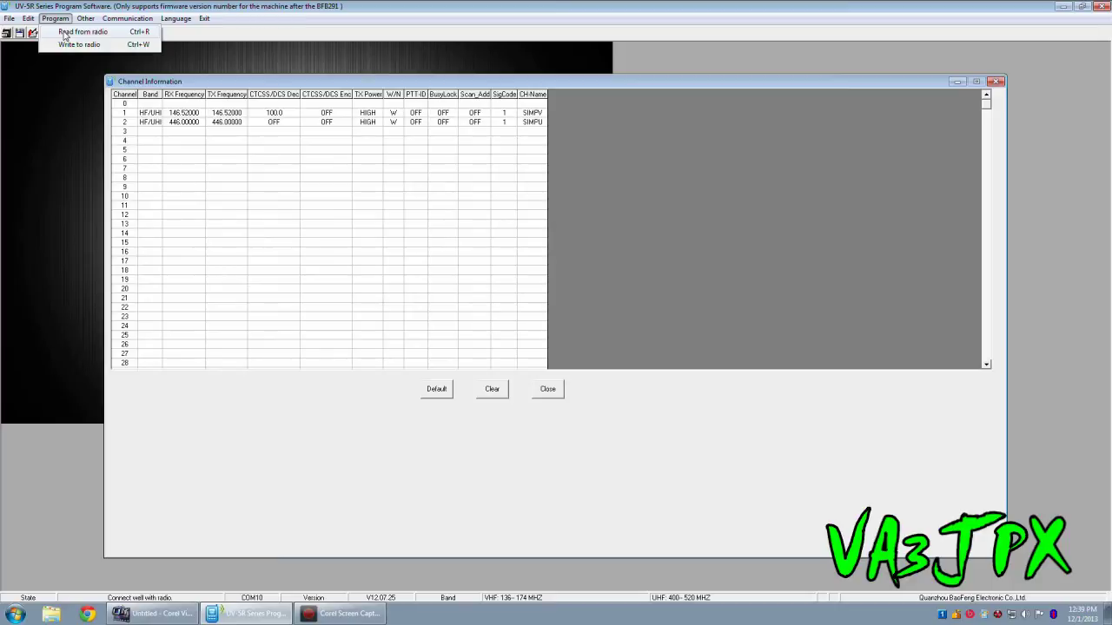
pyautogui.click(64, 32)
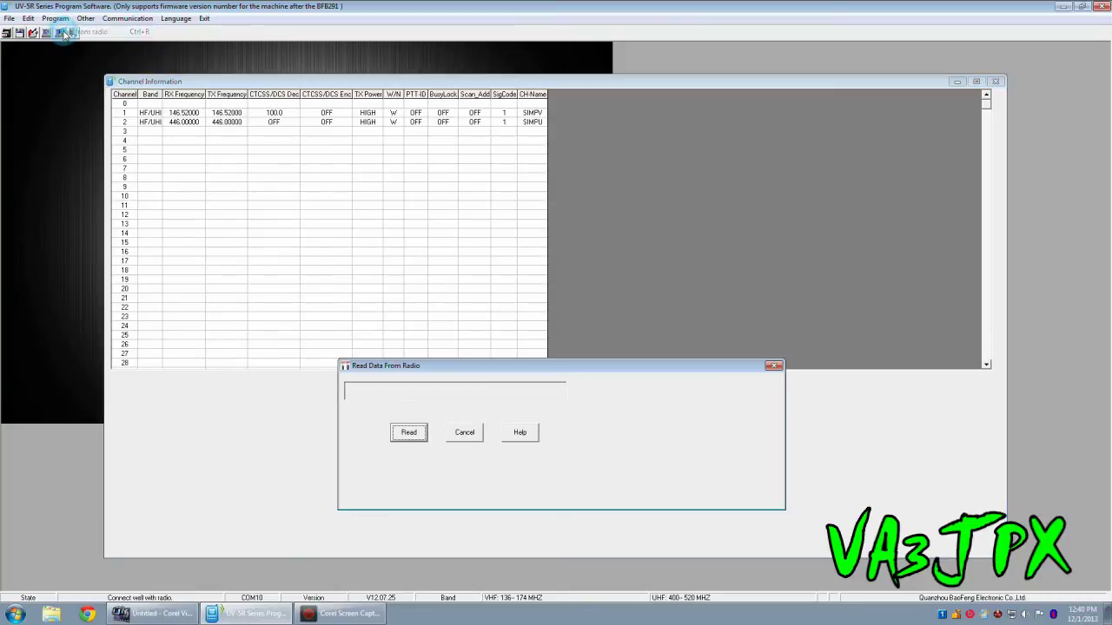
pyautogui.click(409, 433)
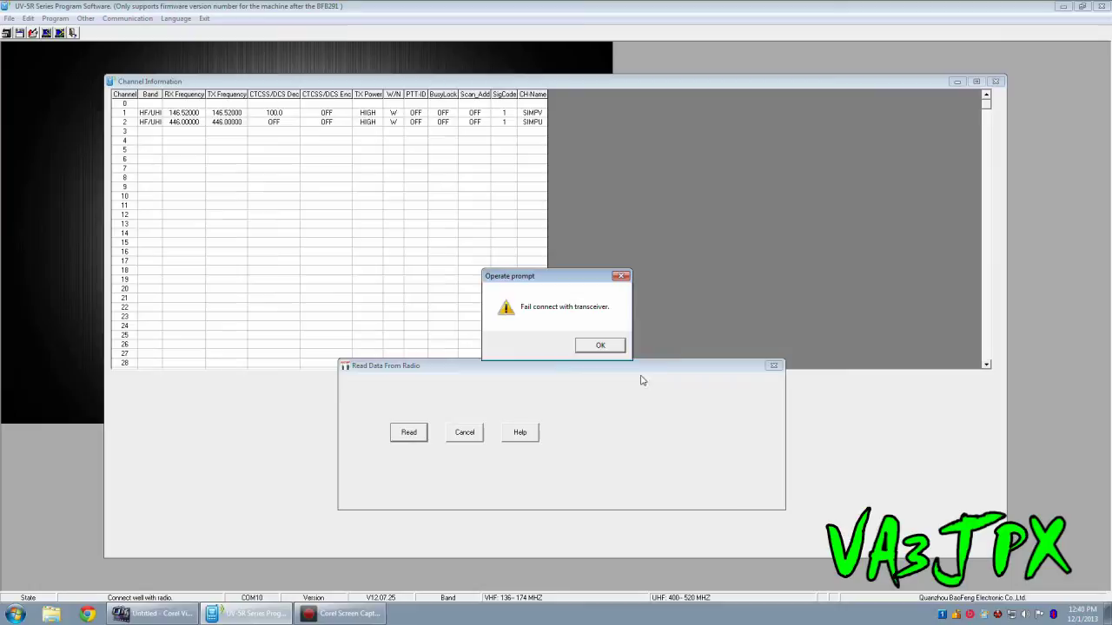
pyautogui.click(618, 347)
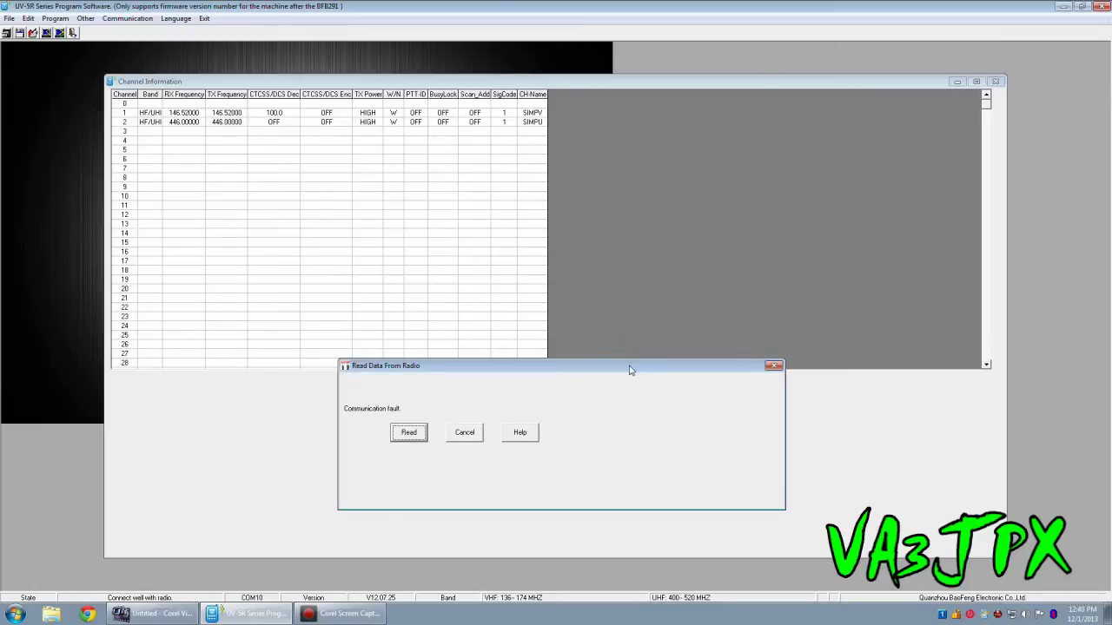
pyautogui.moveTo(630, 369); pyautogui.dragTo(787, 391)
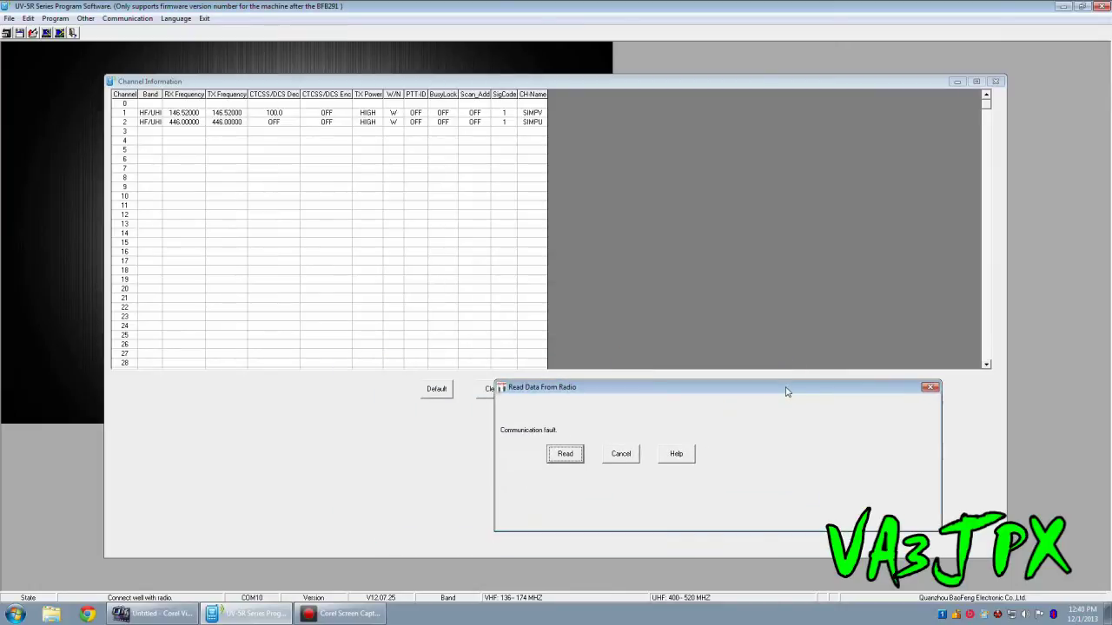
# Read the Other settings from the radio: VHF 136–174, UHF 400–520, HELLO power-on message
pyautogui.click(85, 18)
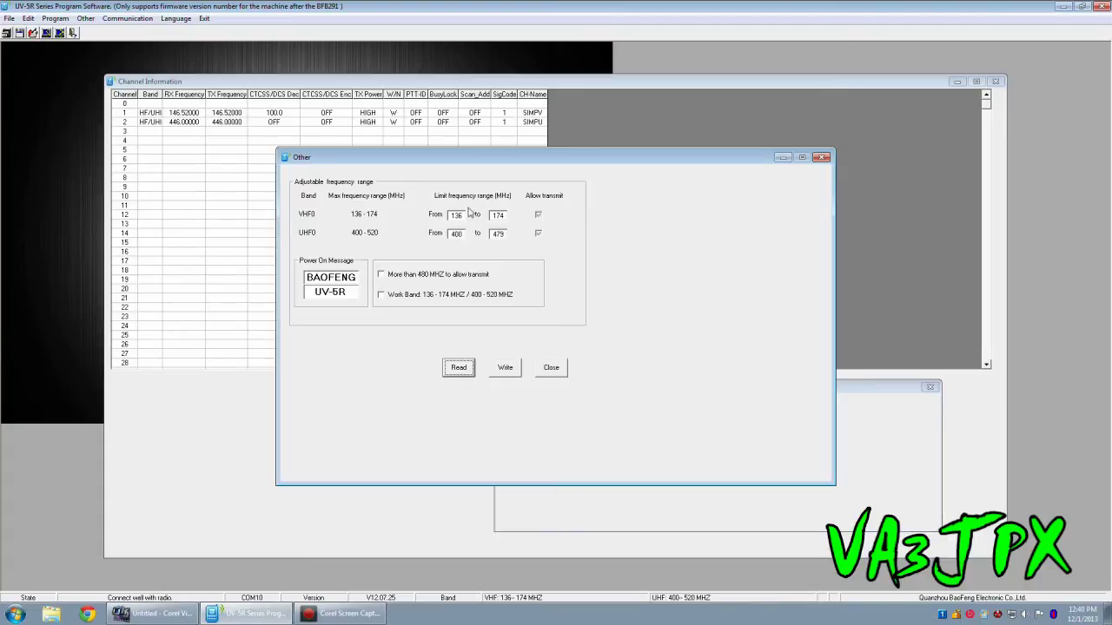
pyautogui.click(460, 369)
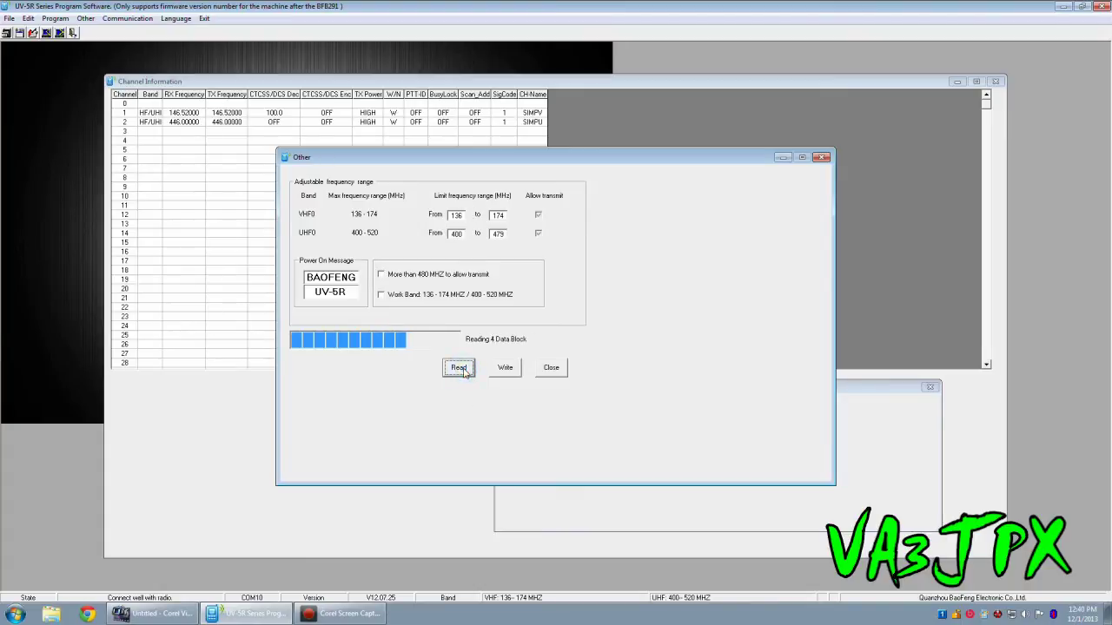
pyautogui.click(639, 345)
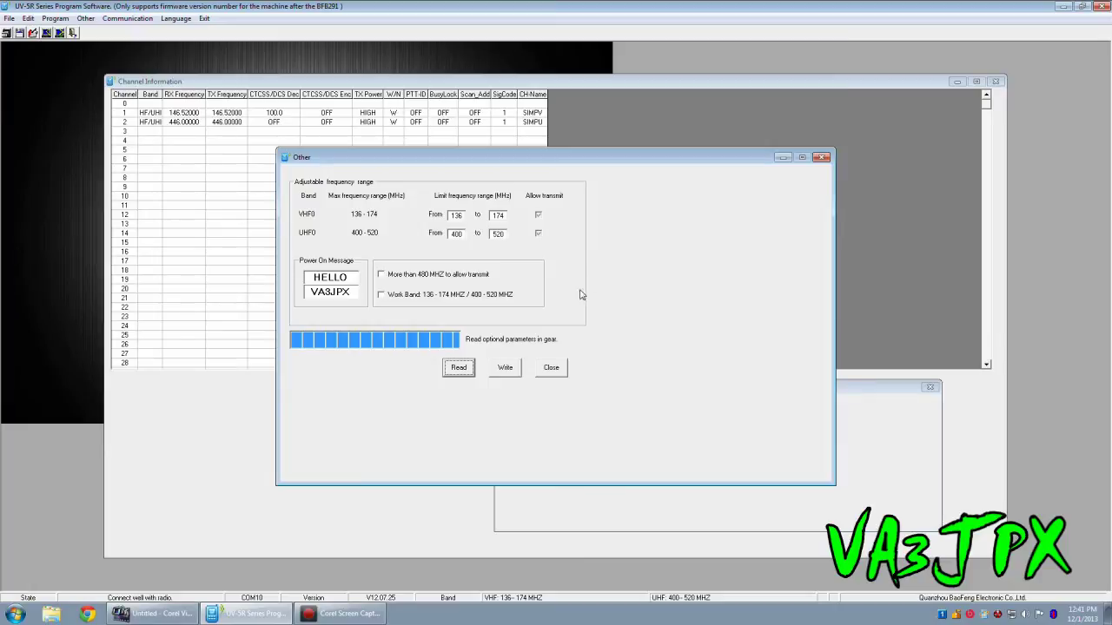
# Replace the second power-on message line with U, write it to the radio, then read back
pyautogui.moveTo(354, 287); pyautogui.dragTo(259, 291)
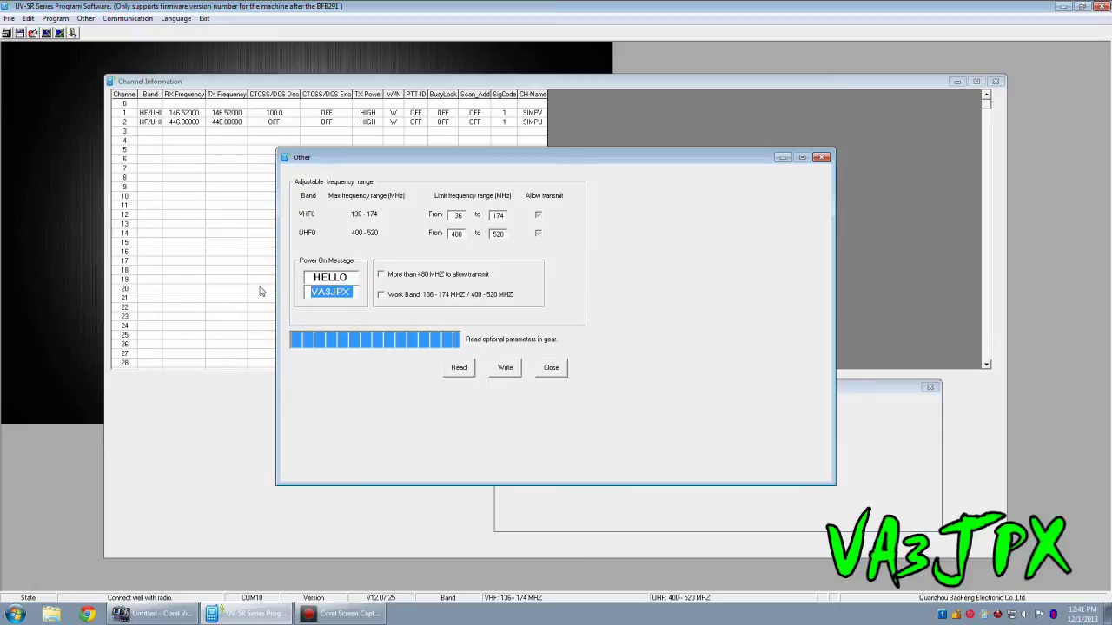
pyautogui.write('U')
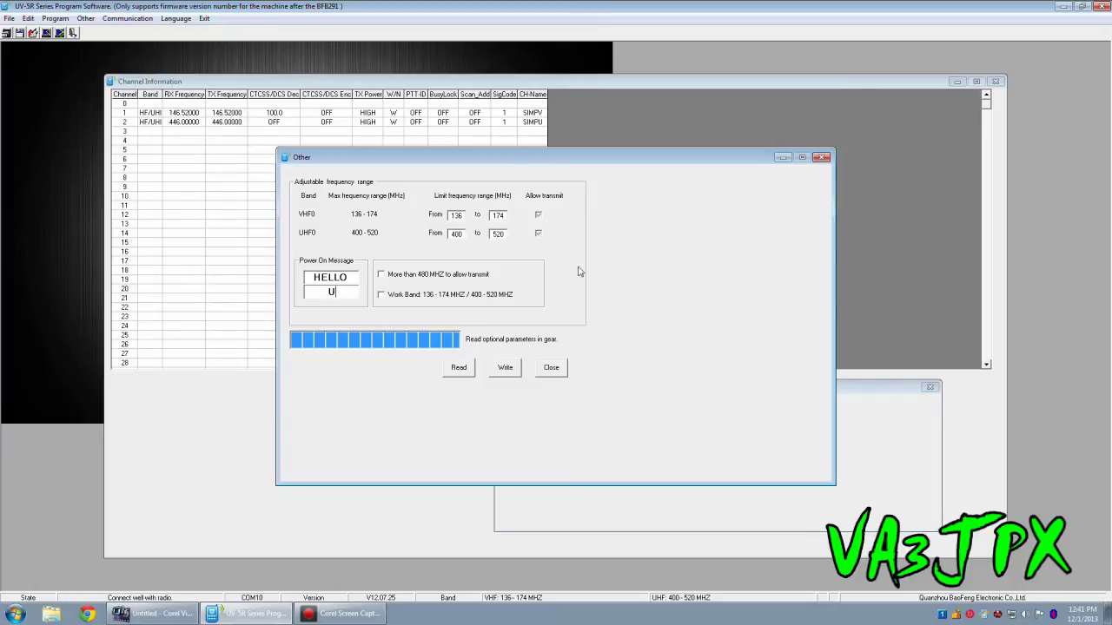
pyautogui.click(505, 368)
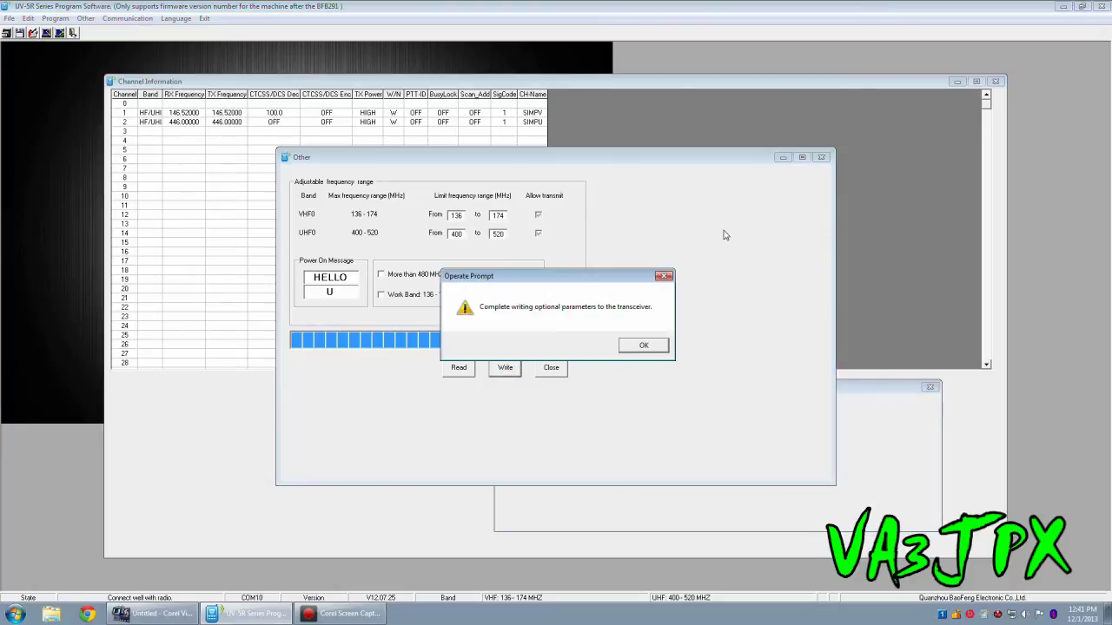
pyautogui.click(657, 346)
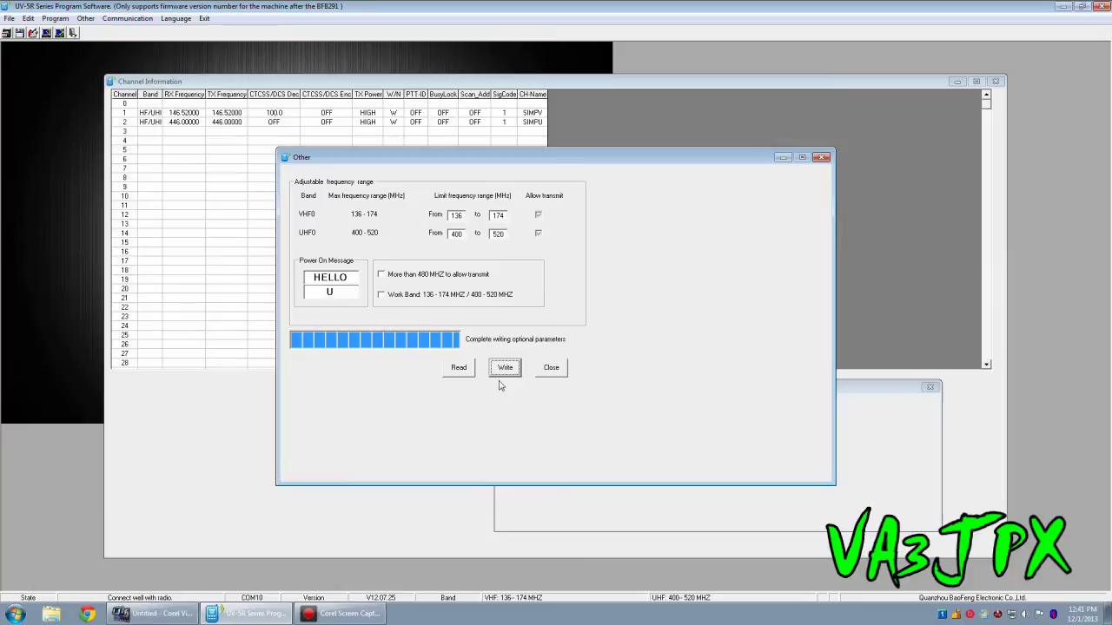
pyautogui.click(466, 374)
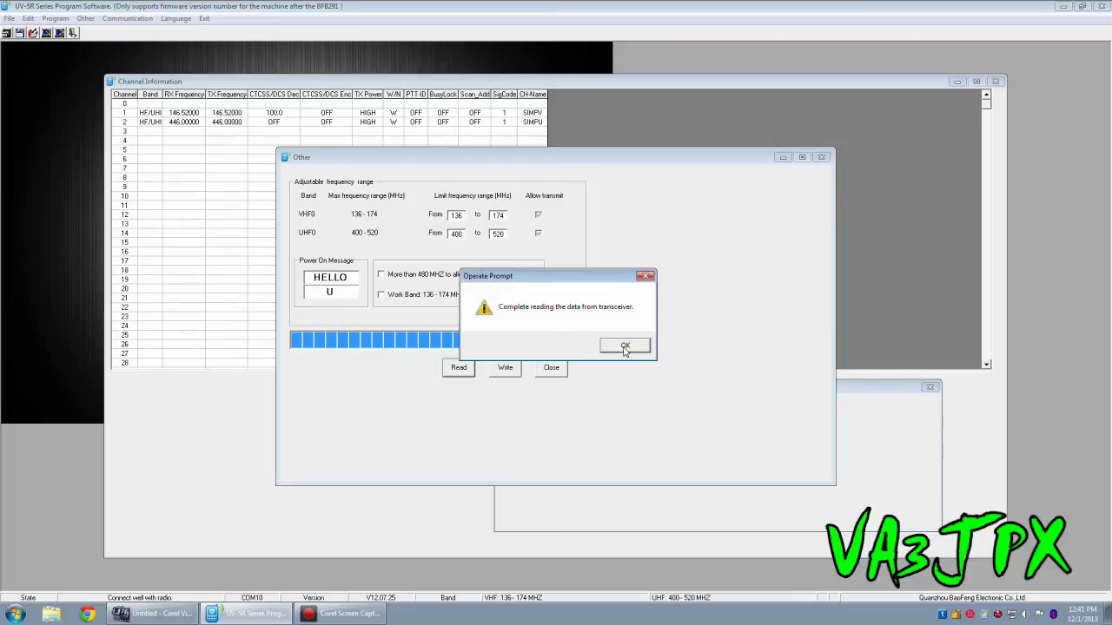
pyautogui.click(625, 346)
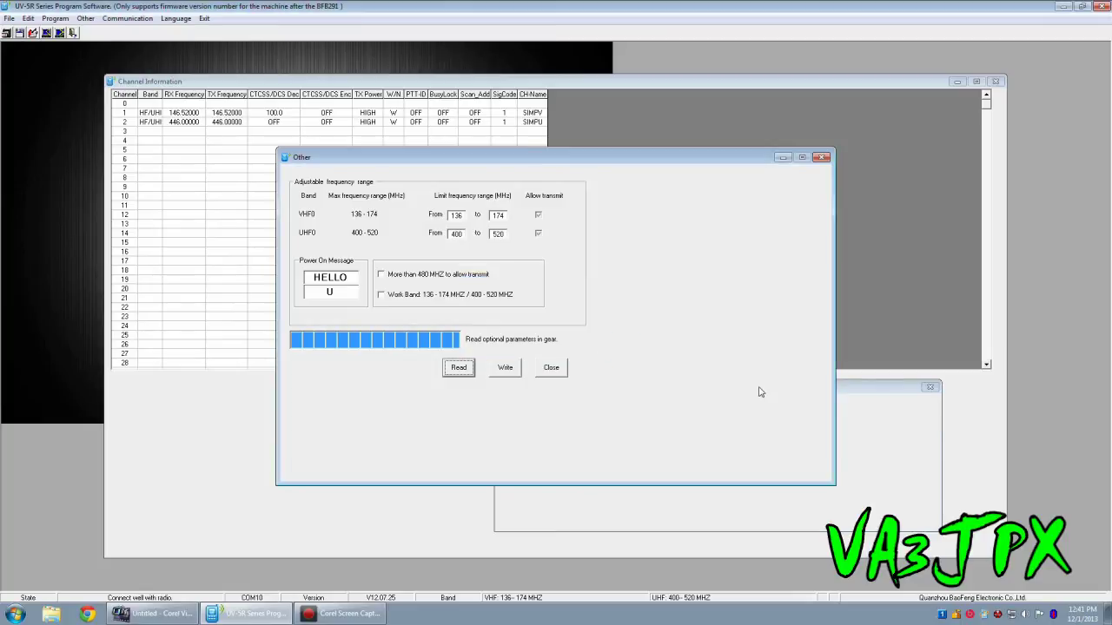
# Close the Other, Read and Channel Information windows and open Edit > Optional Features
pyautogui.click(824, 159)
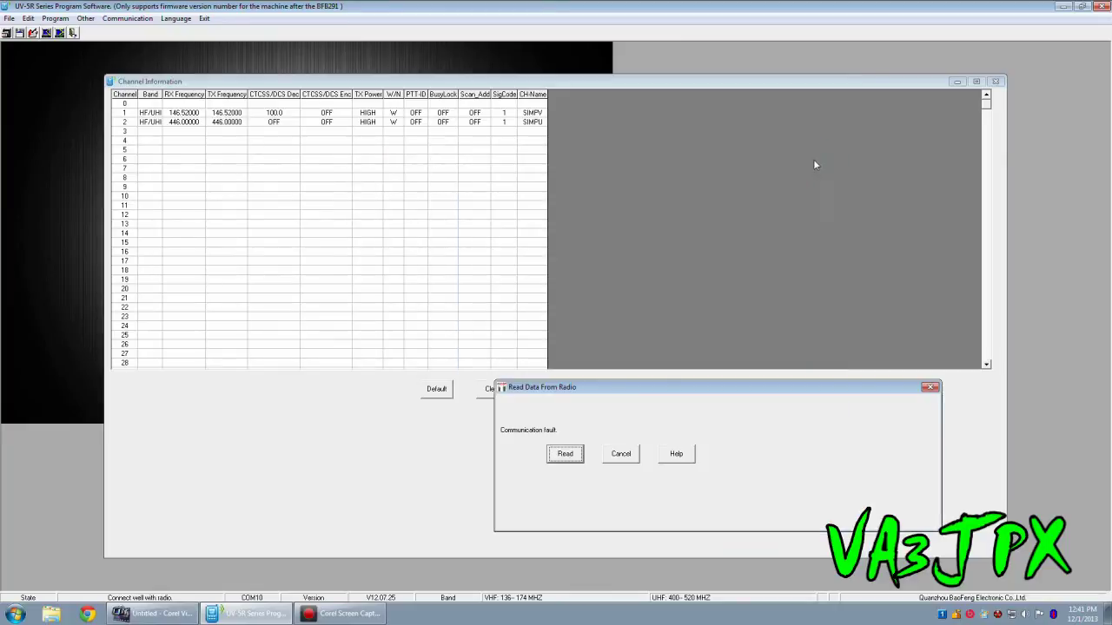
pyautogui.click(929, 388)
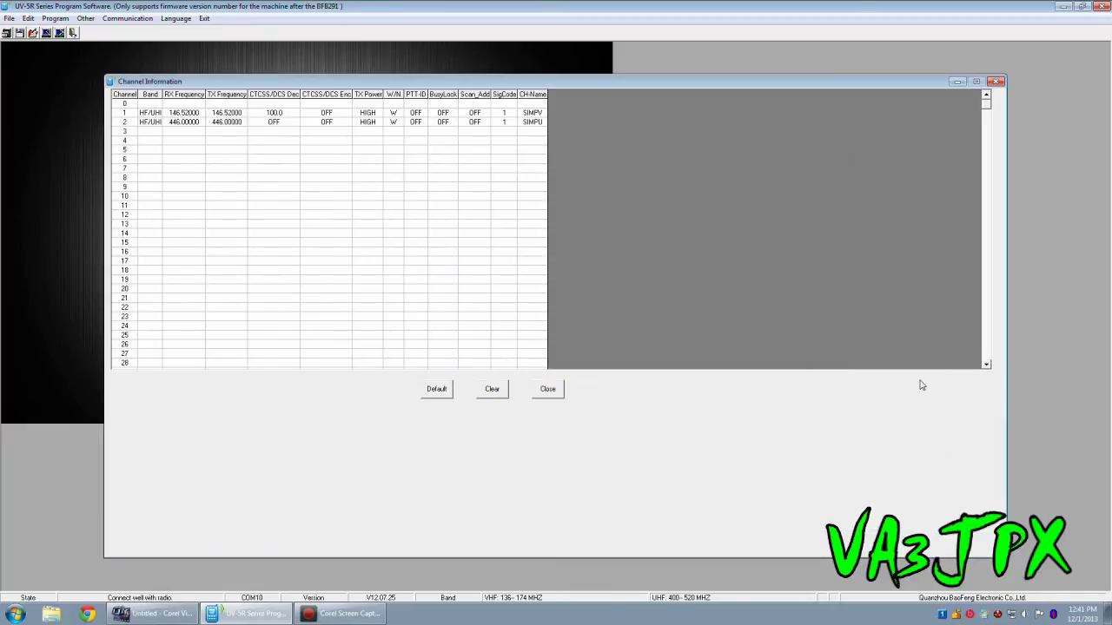
pyautogui.click(996, 80)
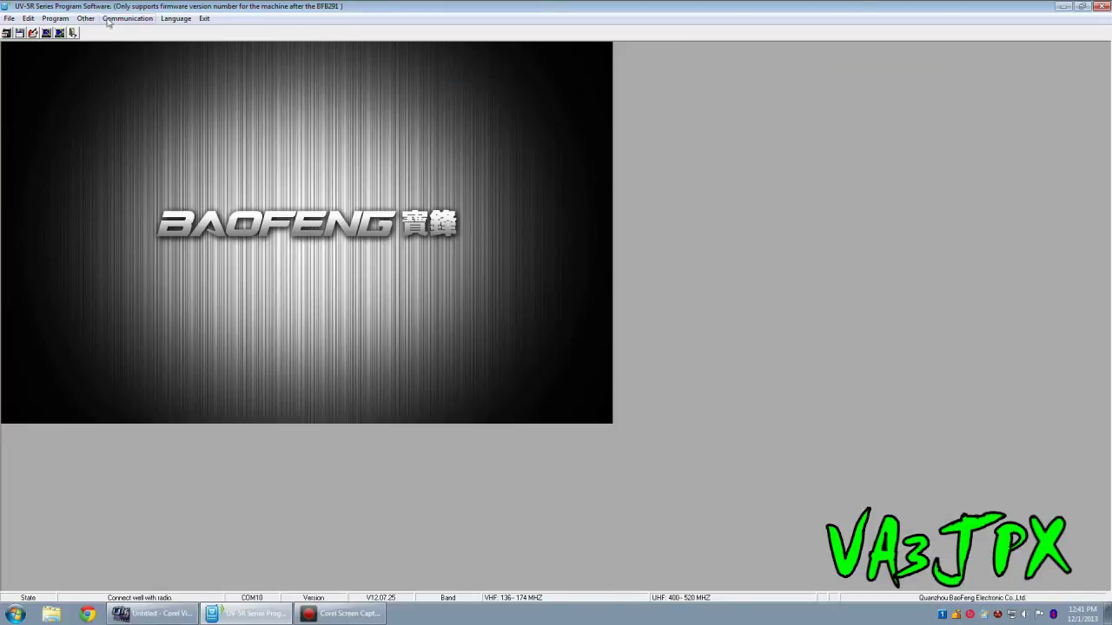
pyautogui.click(29, 18)
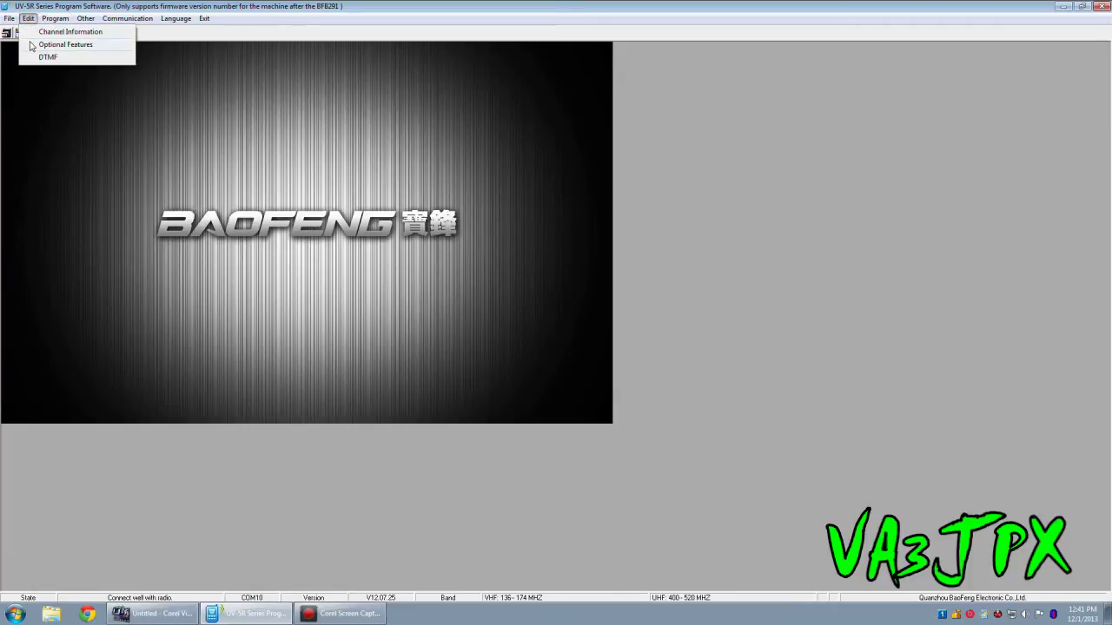
pyautogui.click(32, 46)
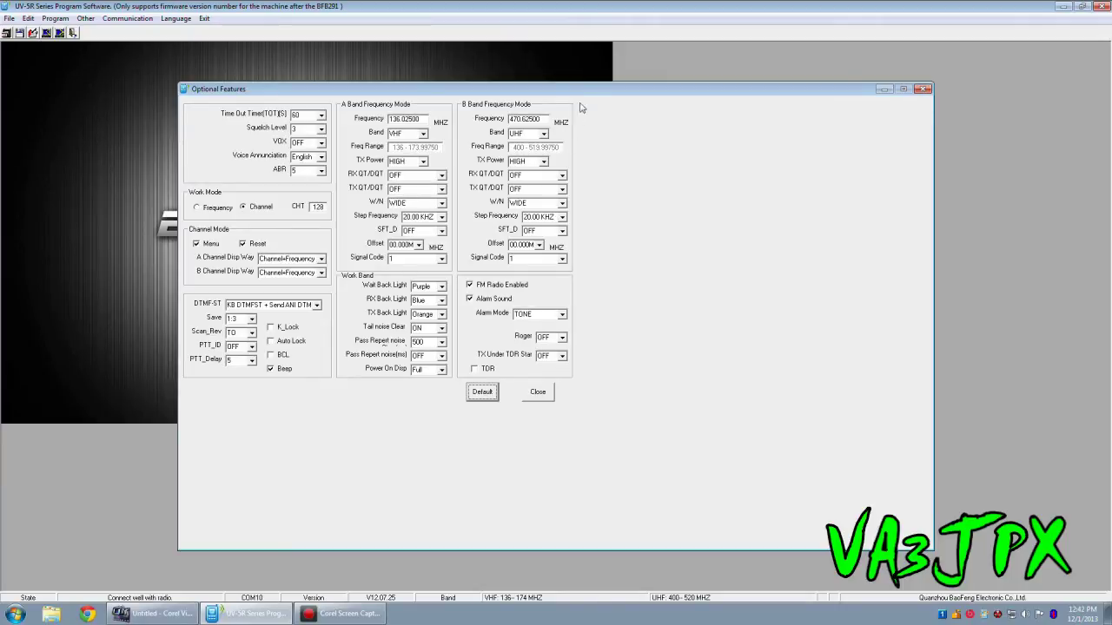
pyautogui.moveTo(590, 90); pyautogui.dragTo(699, 123)
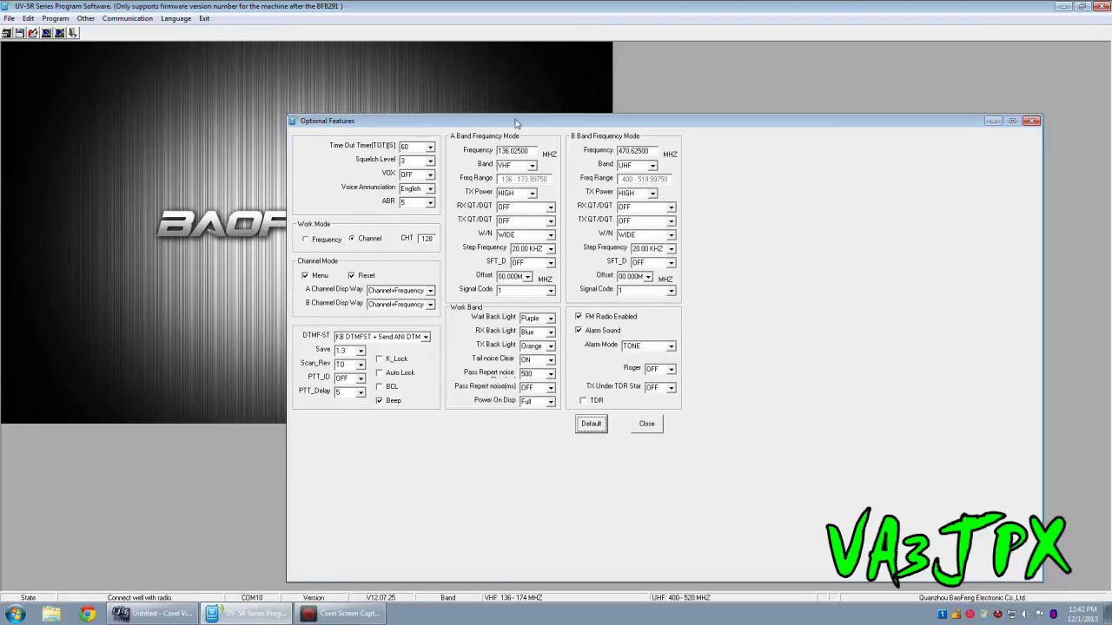
pyautogui.moveTo(515, 122); pyautogui.dragTo(415, 93)
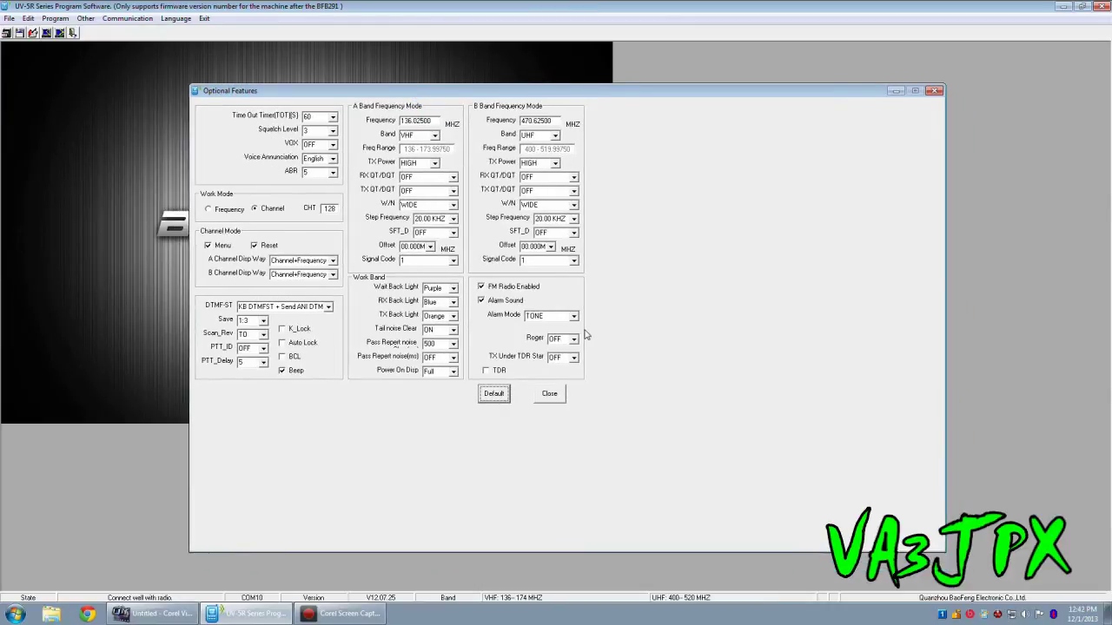
# Review the Optional Features settings, leaving the A band offset direction OFF
pyautogui.click(55, 19)
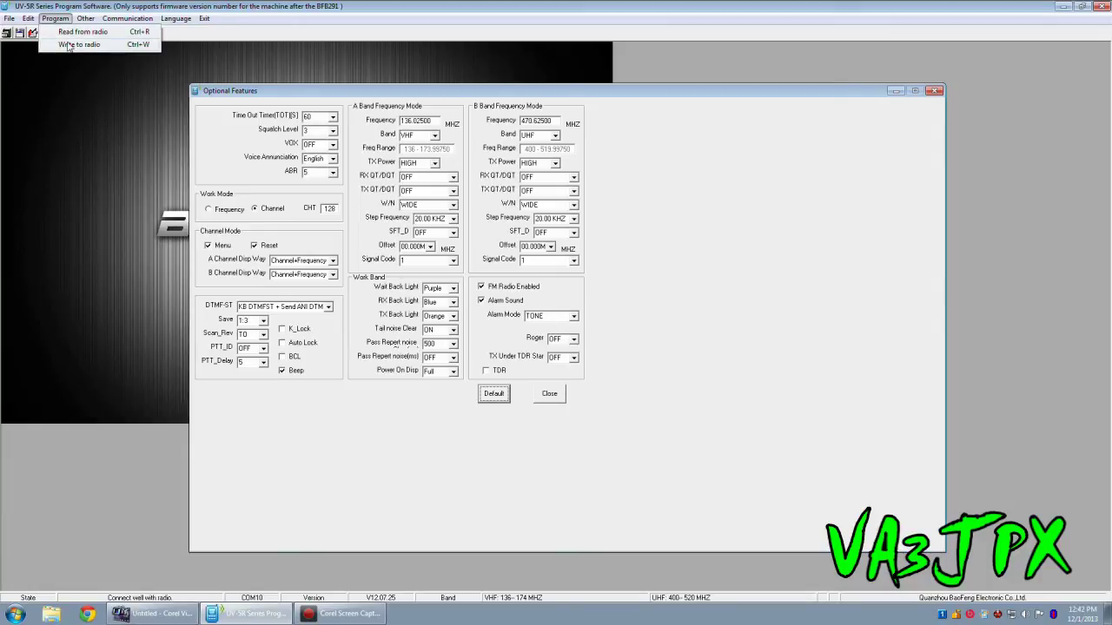
pyautogui.click(719, 94)
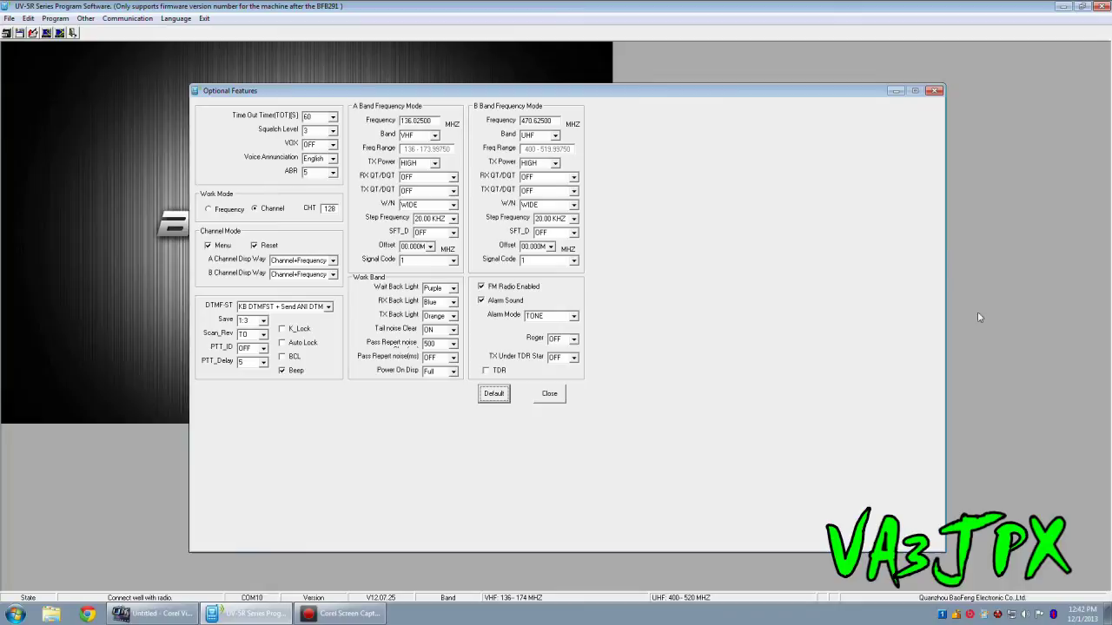
pyautogui.click(736, 426)
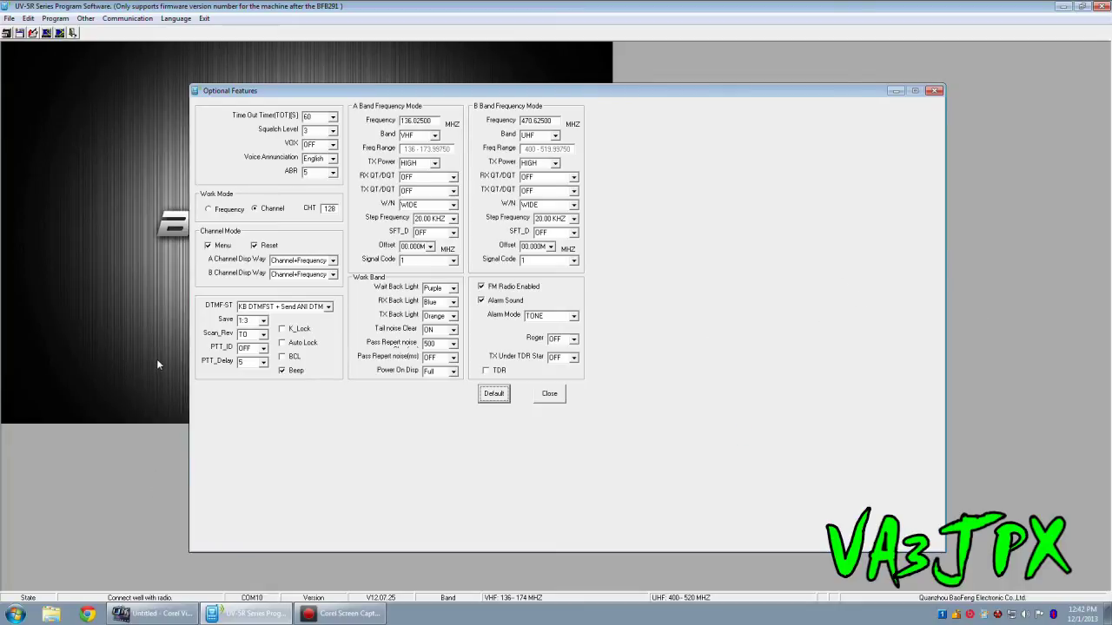
pyautogui.click(707, 159)
pyautogui.click(454, 233)
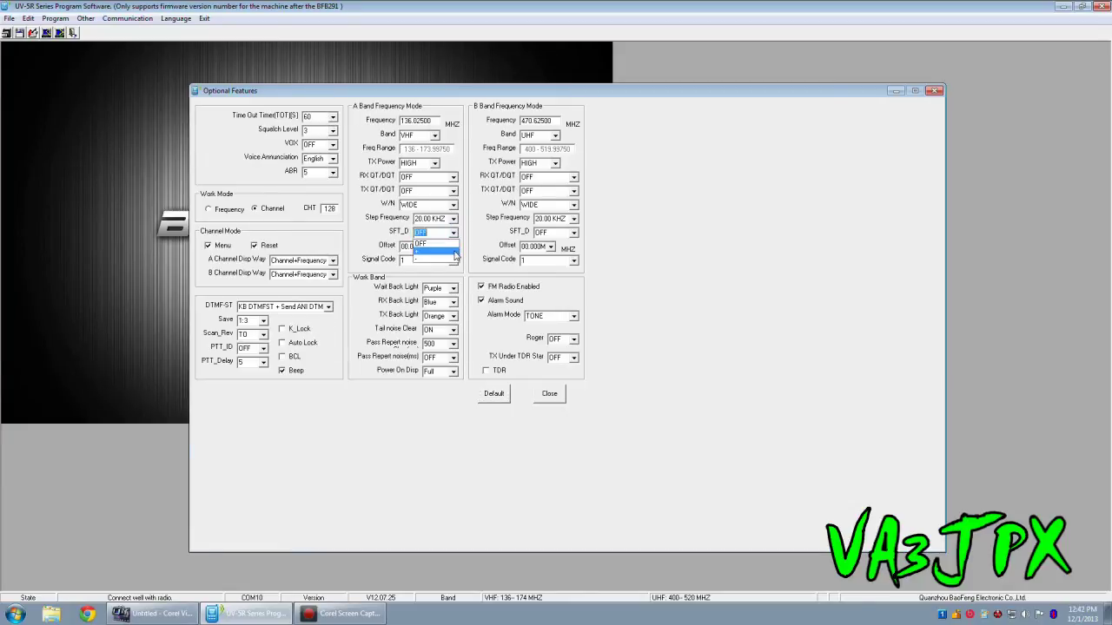
pyautogui.click(753, 213)
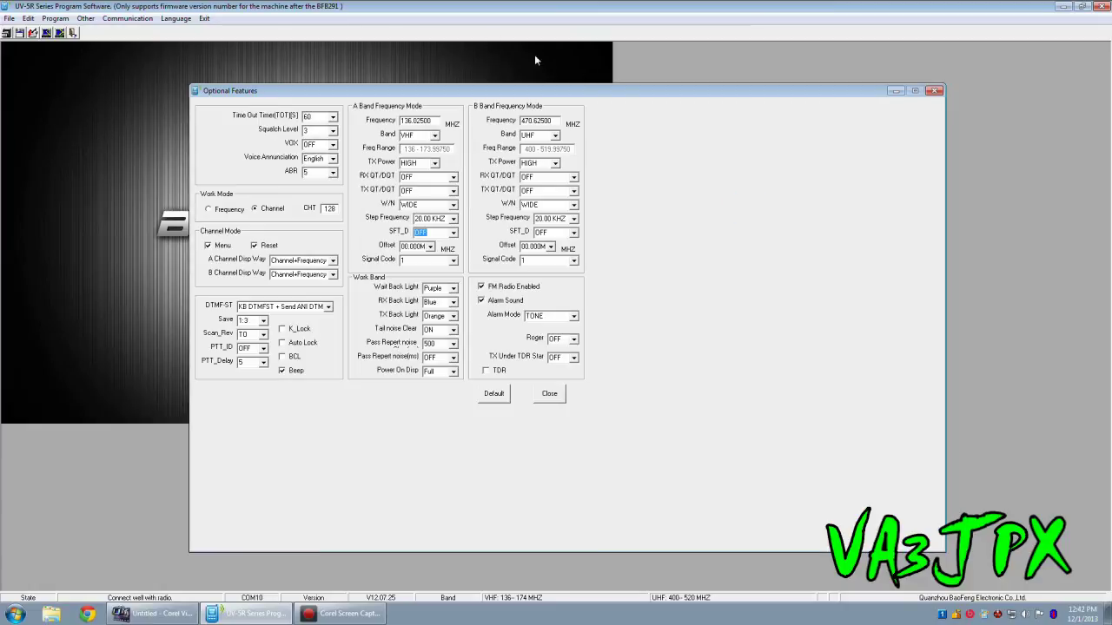
# Read the optional features from the radio, then dismiss the 'Fail connect with transceiver' error
pyautogui.click(54, 18)
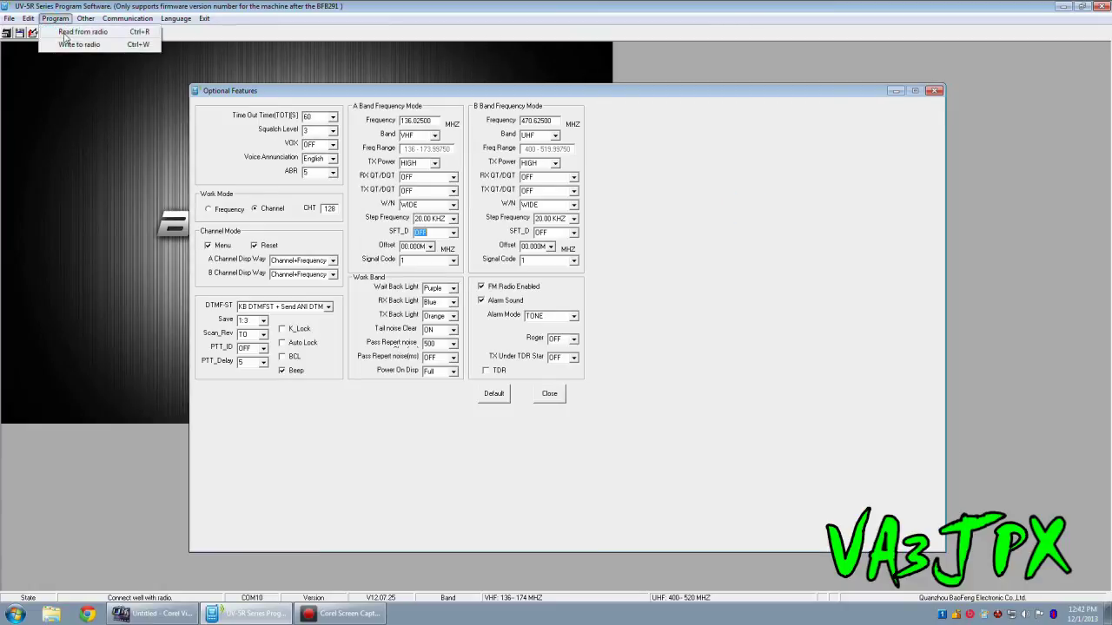
pyautogui.click(69, 33)
pyautogui.click(408, 432)
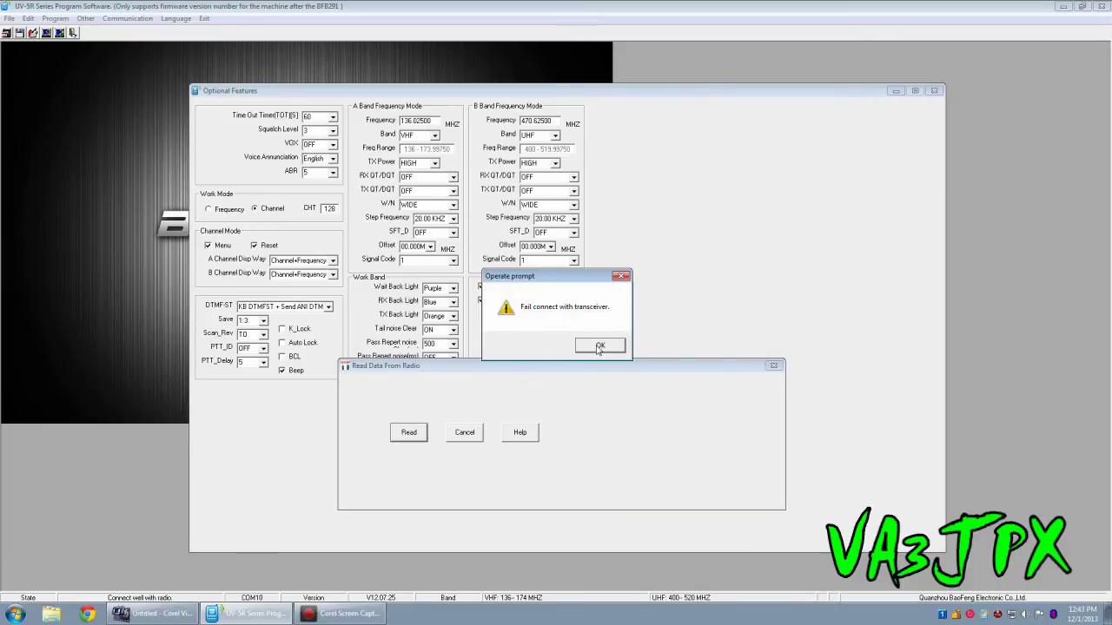
pyautogui.click(599, 347)
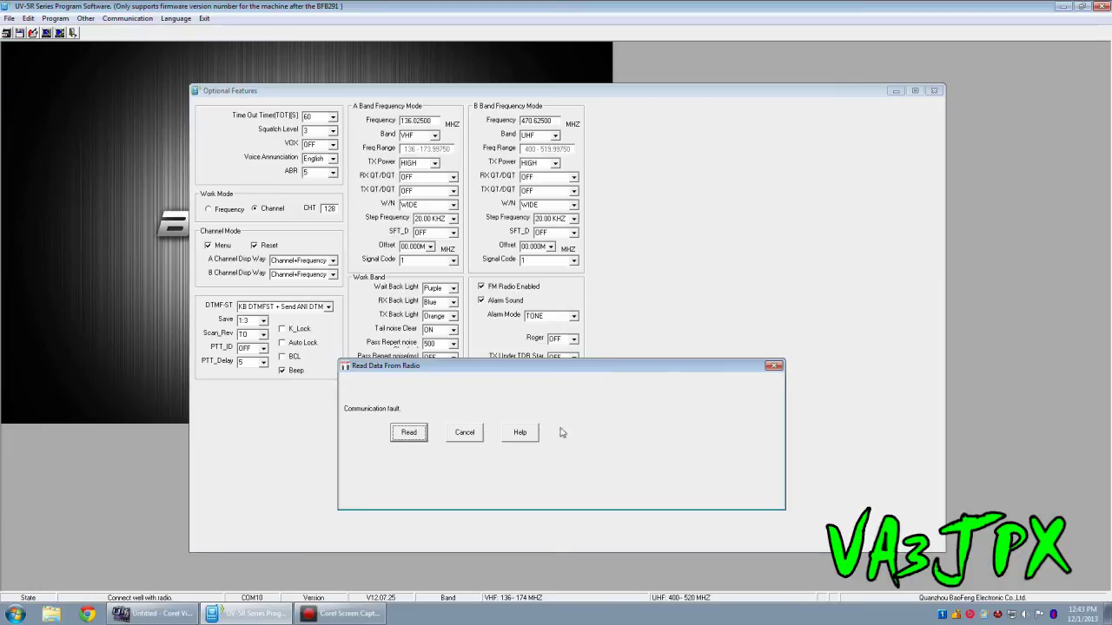
# Close the failed read dialog and set the Time Out Timer [TOT] to 90 seconds
pyautogui.click(773, 366)
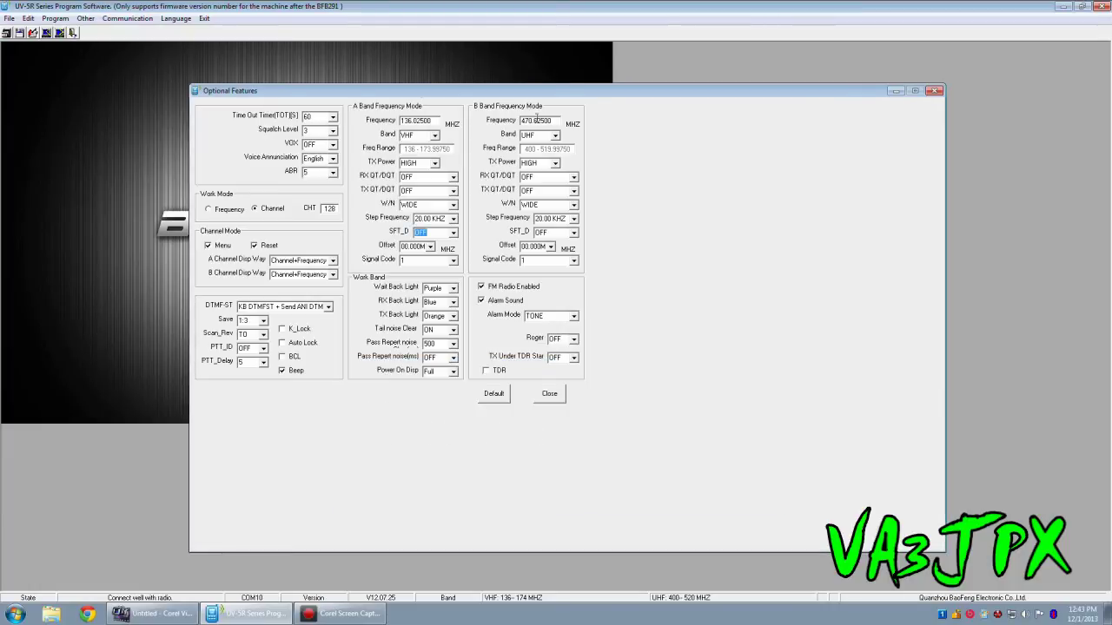
pyautogui.click(332, 116)
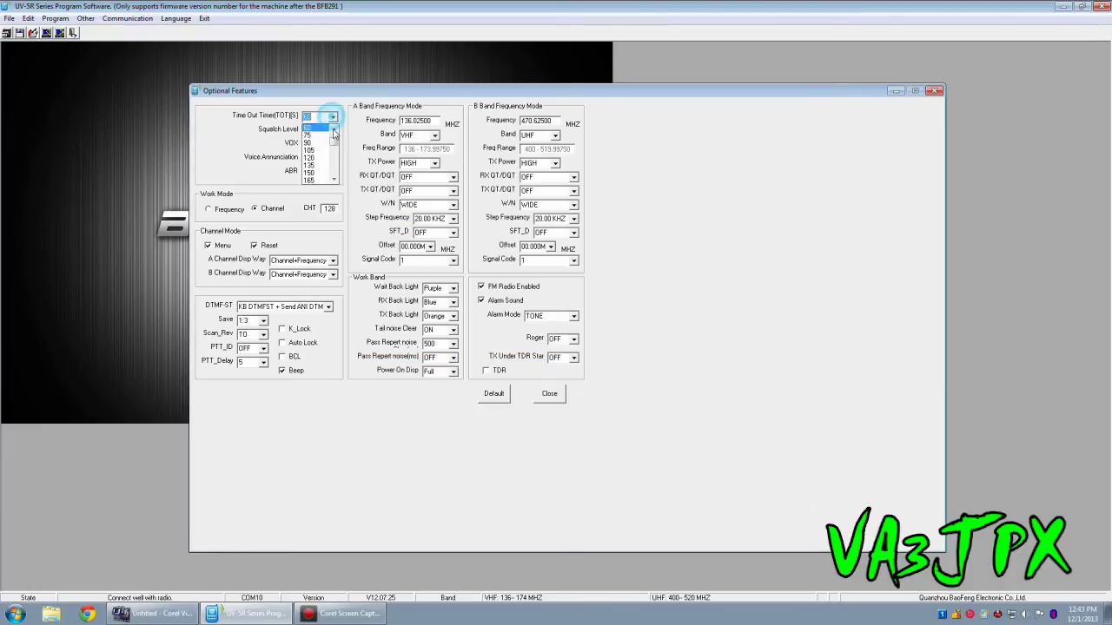
pyautogui.click(332, 116)
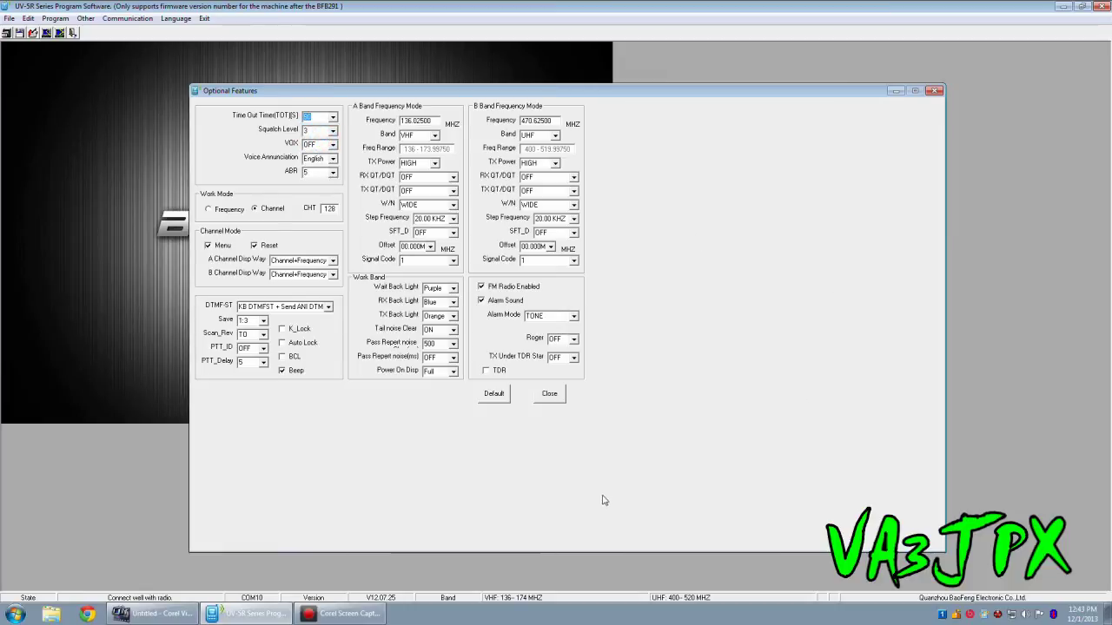
# Write the updated optional-feature settings to the radio and close the write window
pyautogui.click(63, 19)
pyautogui.click(69, 45)
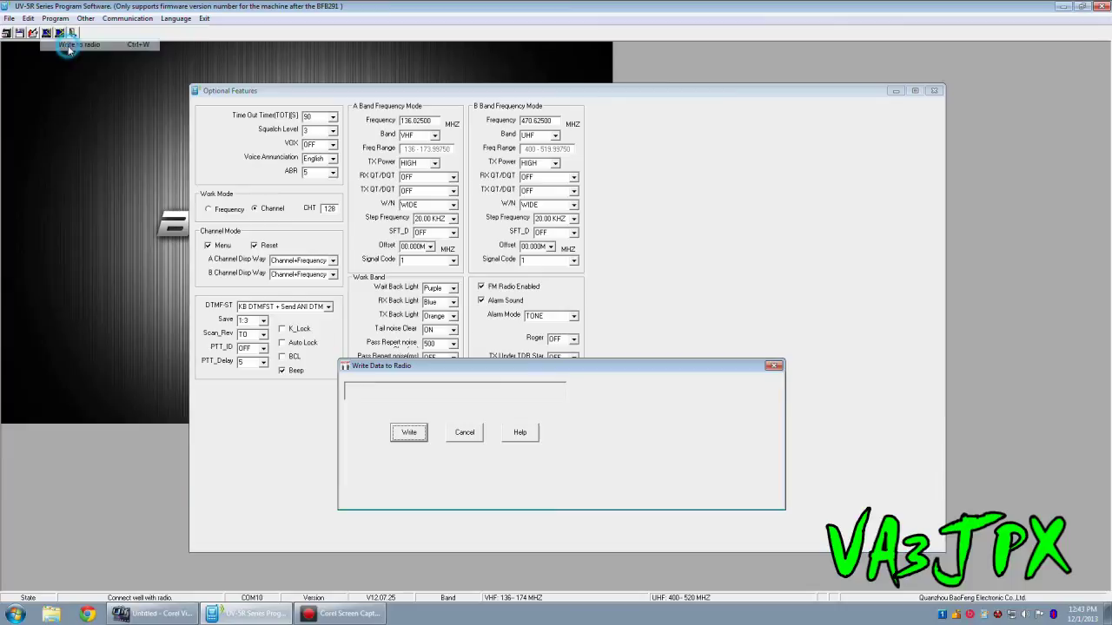
pyautogui.click(408, 432)
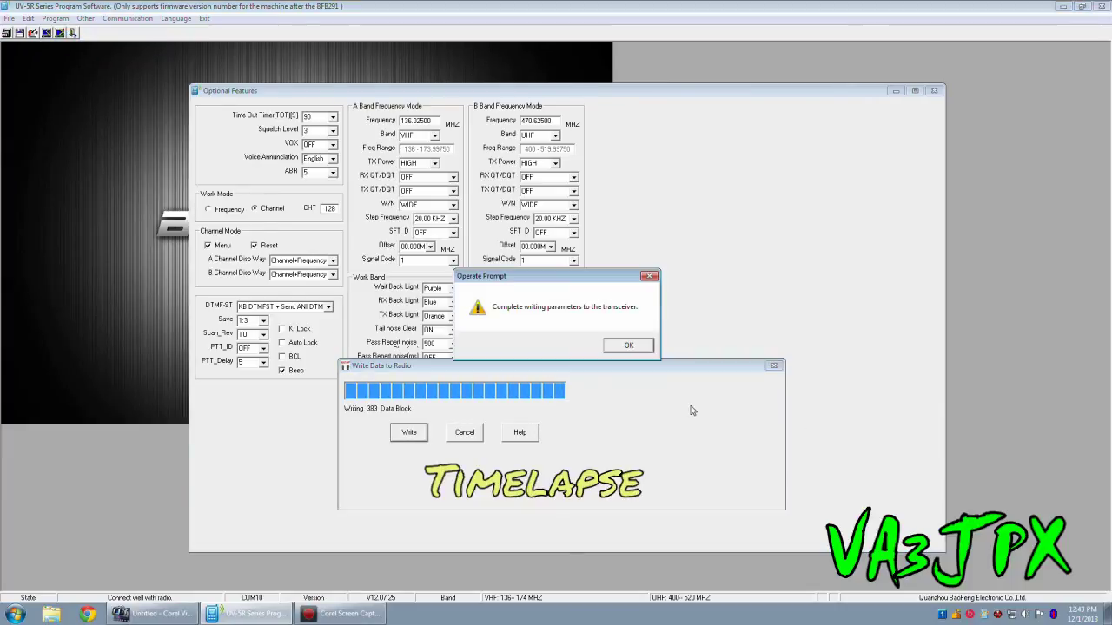
pyautogui.click(634, 346)
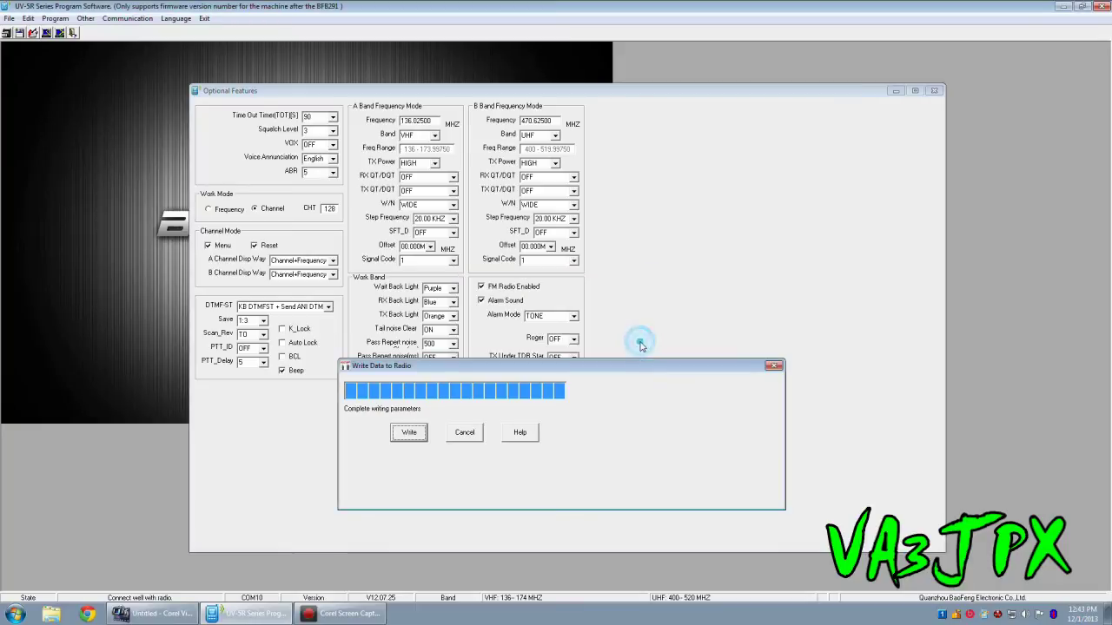
pyautogui.click(773, 365)
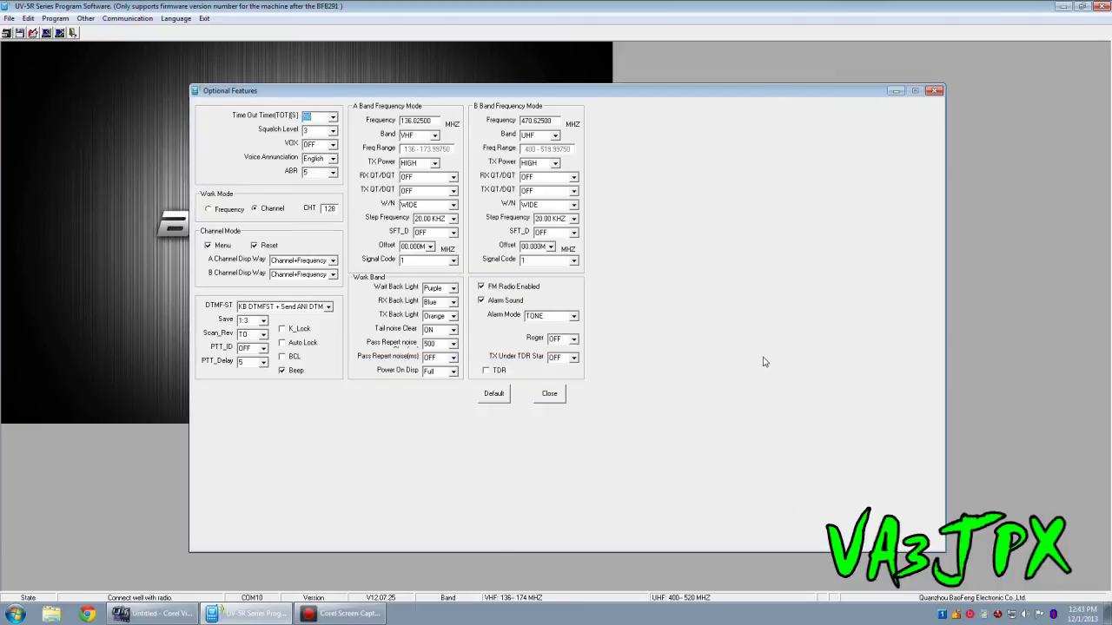
# Save the settings over demo.dat and confirm the stored message
pyautogui.click(9, 18)
pyautogui.click(29, 68)
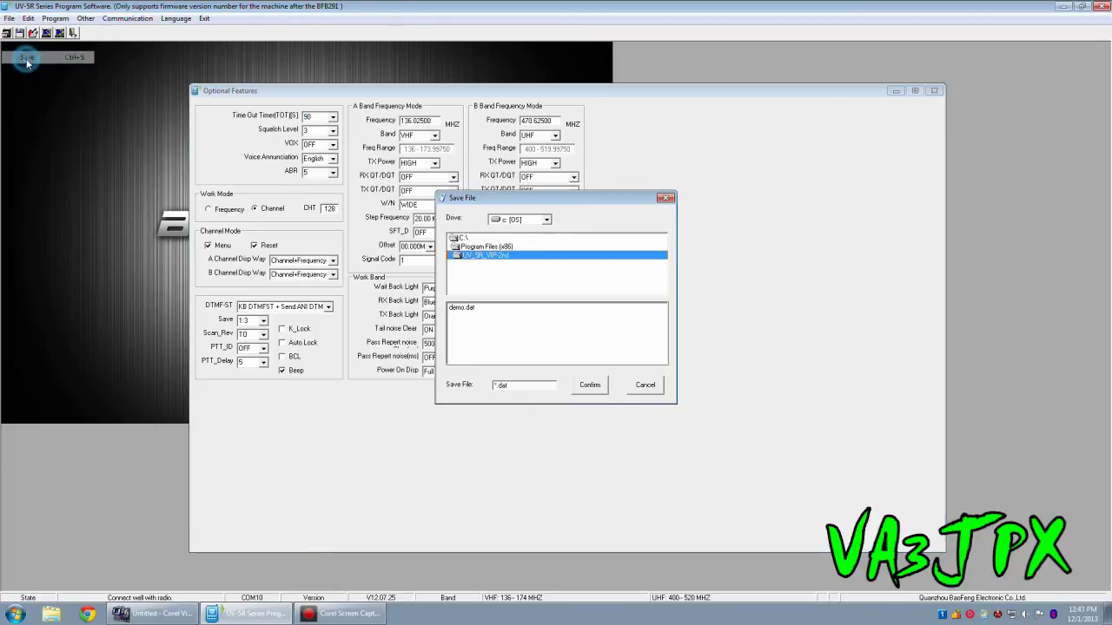
pyautogui.click(461, 307)
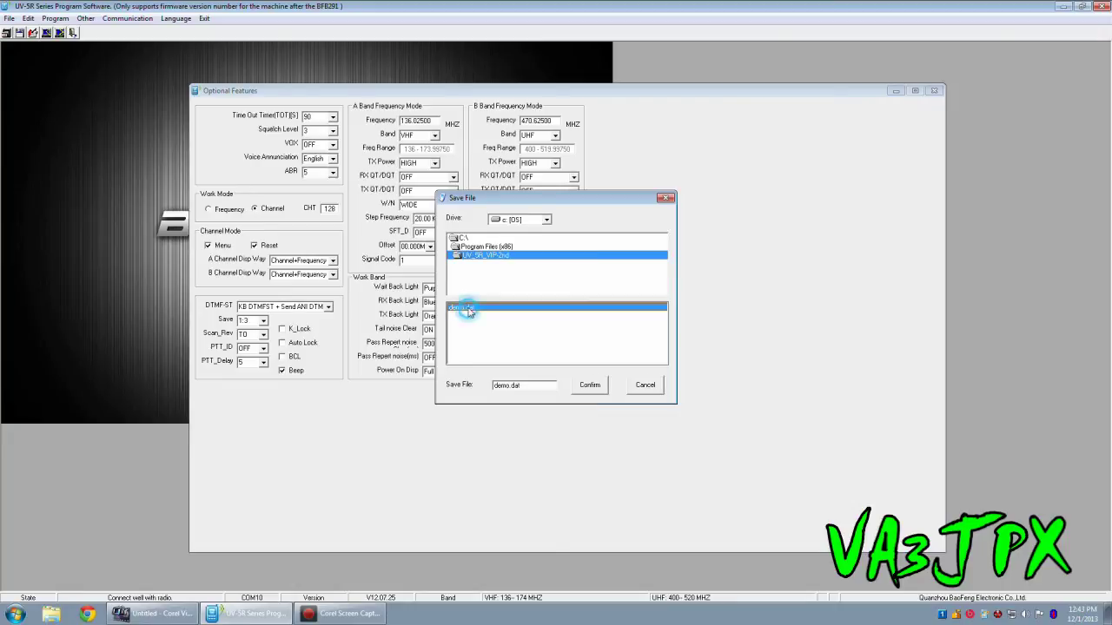
pyautogui.click(594, 388)
pyautogui.click(610, 348)
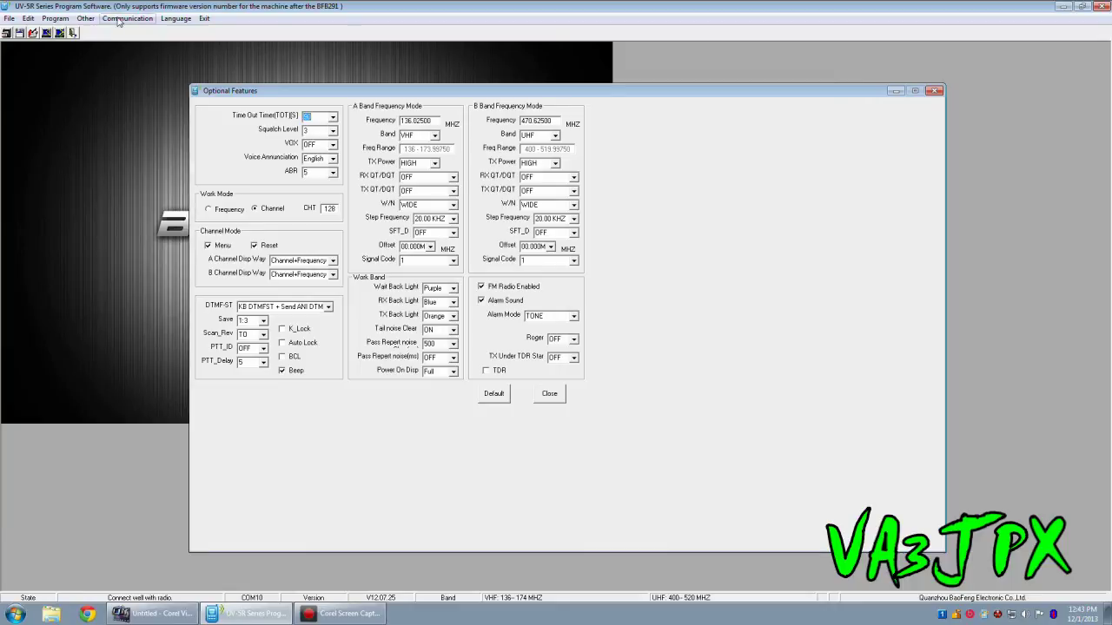
# Check the frequency range and communication port settings, closing each window
pyautogui.click(80, 22)
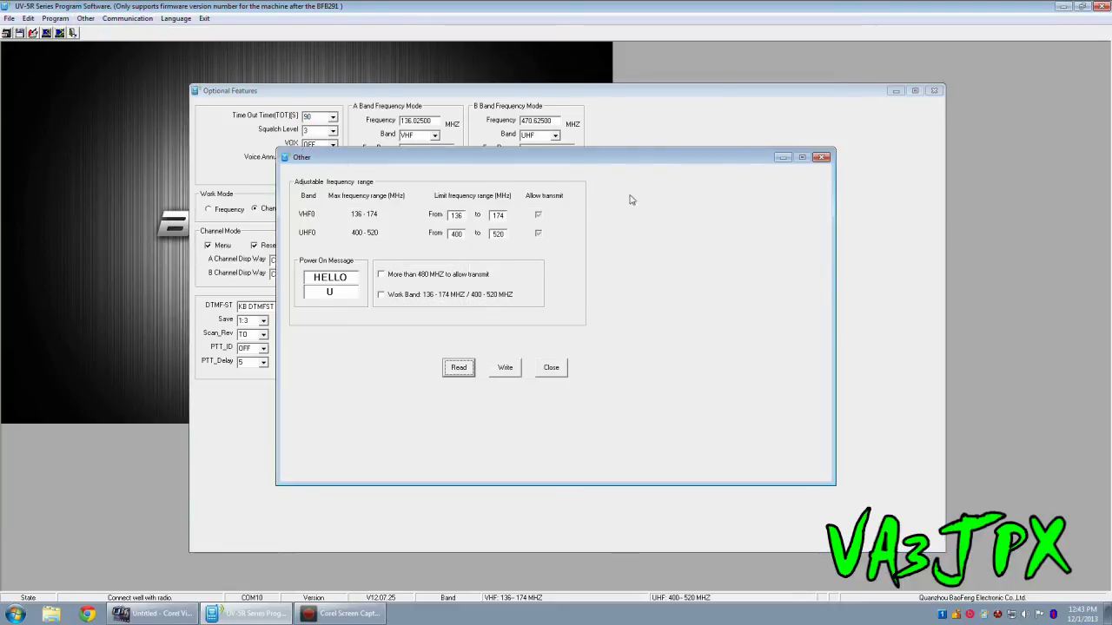
pyautogui.click(824, 158)
pyautogui.click(127, 18)
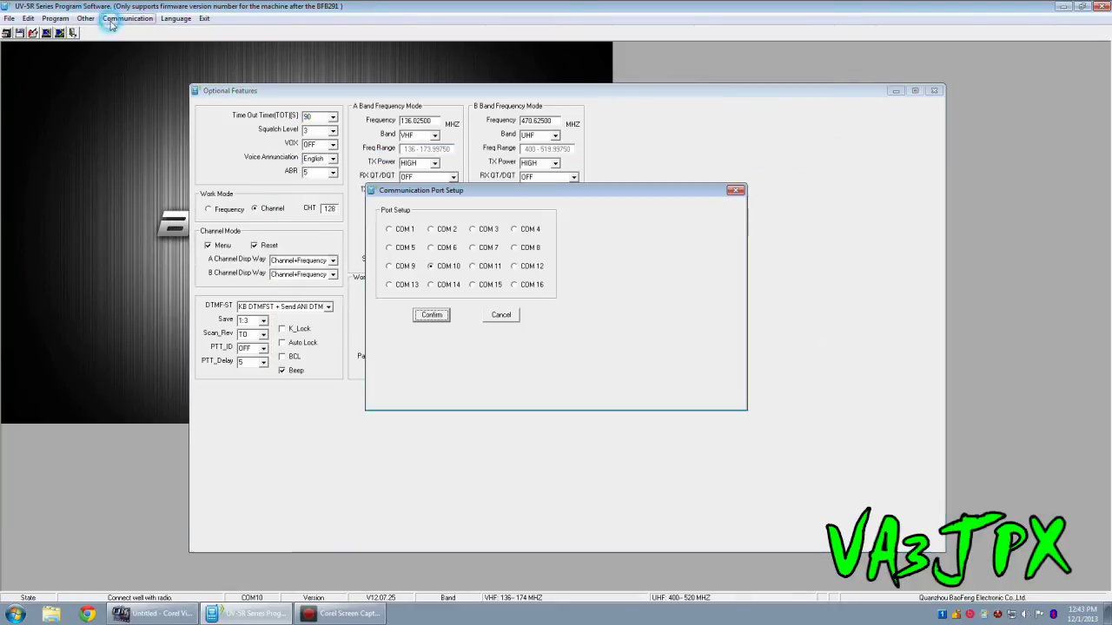
pyautogui.click(735, 189)
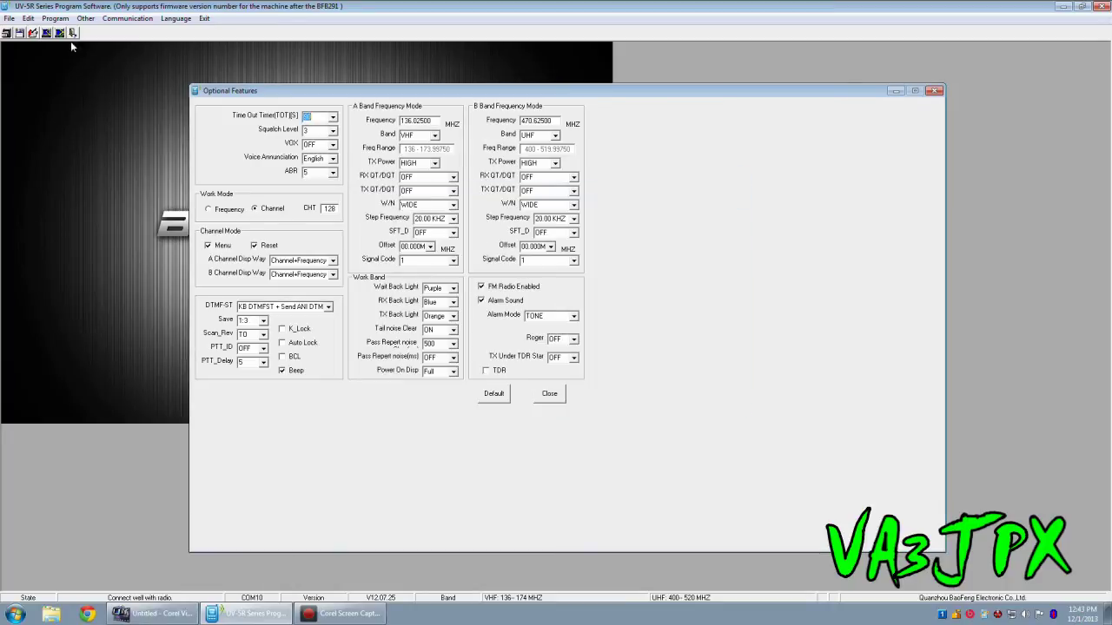
# Bring up the Channel Information table and close the Optional Features window
pyautogui.click(29, 18)
pyautogui.click(45, 31)
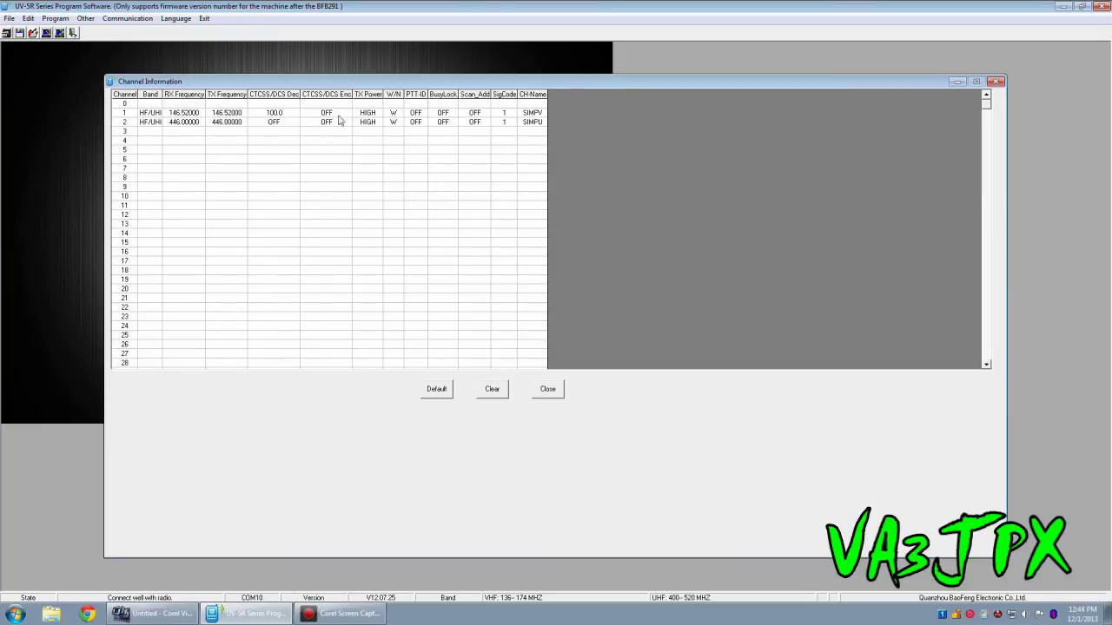
pyautogui.click(29, 19)
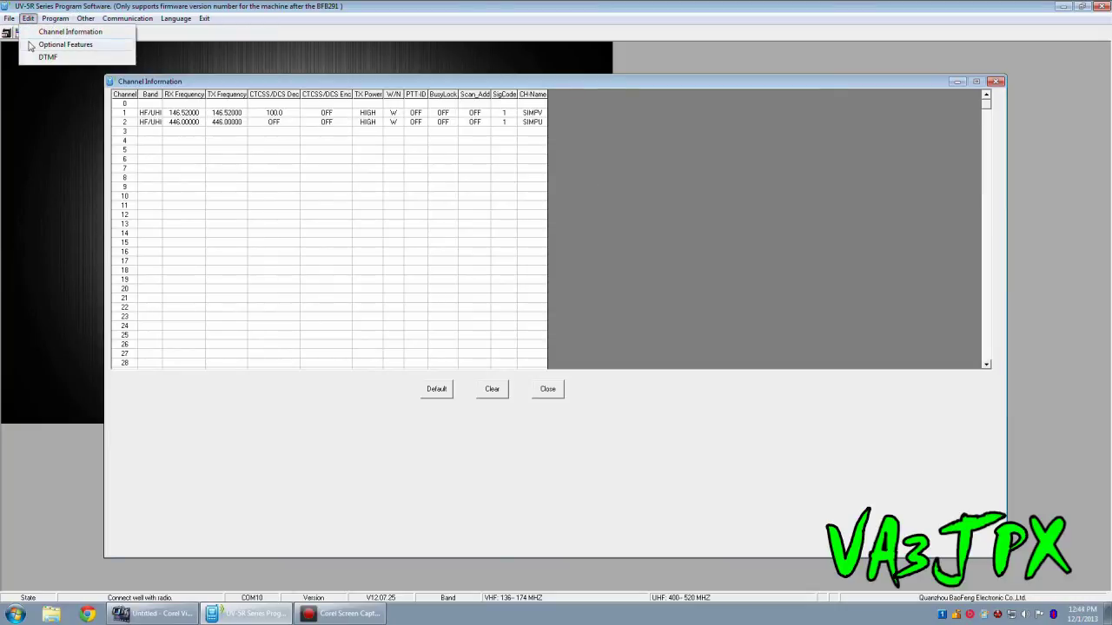
pyautogui.click(52, 45)
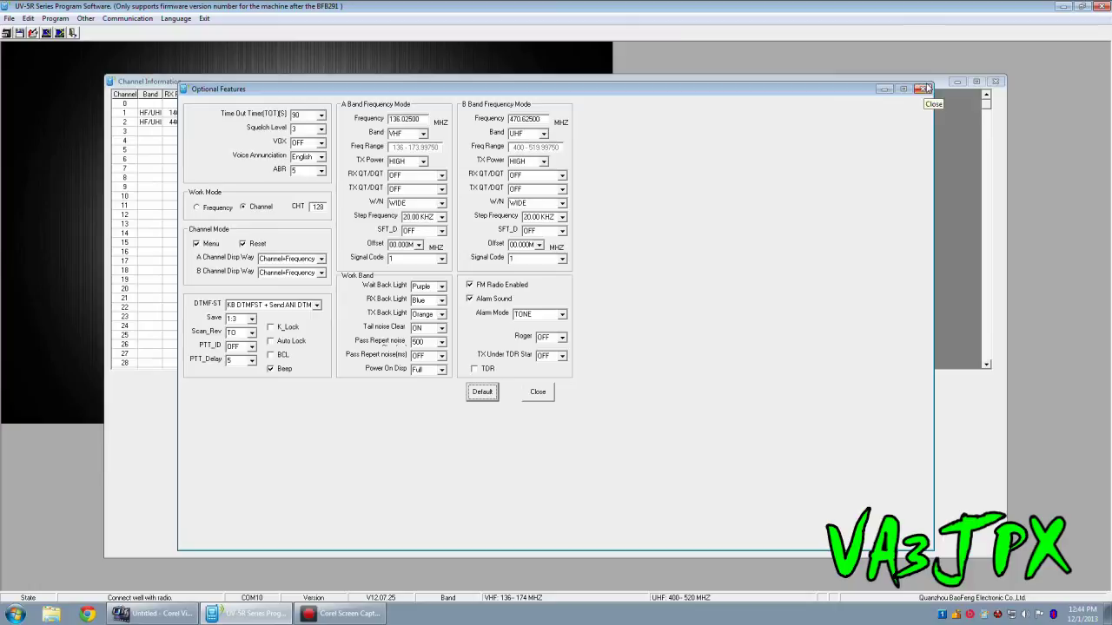
pyautogui.click(927, 88)
# Set channel 3 to receive 147.150 MHz and transmit 147.750 MHz
pyautogui.click(149, 133)
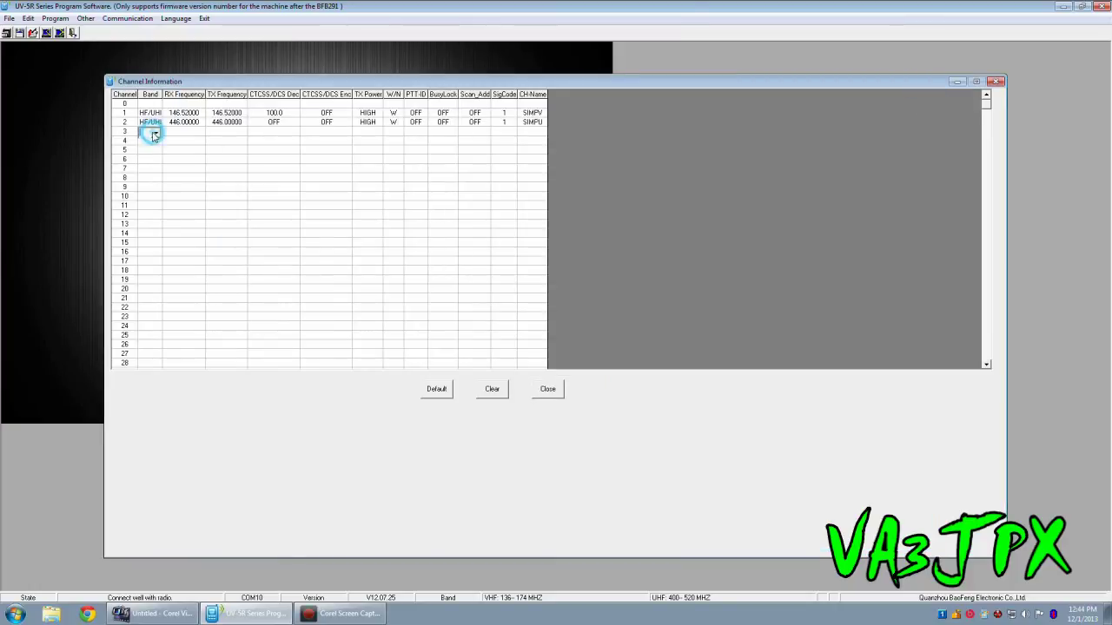
pyautogui.click(152, 133)
pyautogui.click(196, 132)
pyautogui.write('147')
pyautogui.write('.150')
pyautogui.click(241, 131)
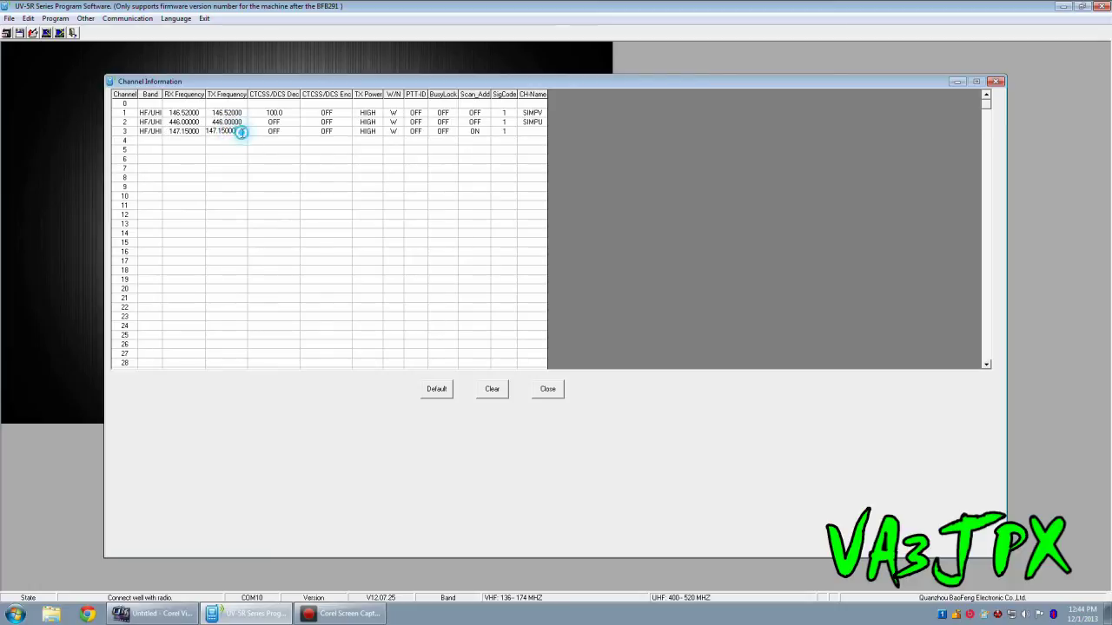
pyautogui.write('147.750')
pyautogui.click(259, 162)
pyautogui.click(293, 131)
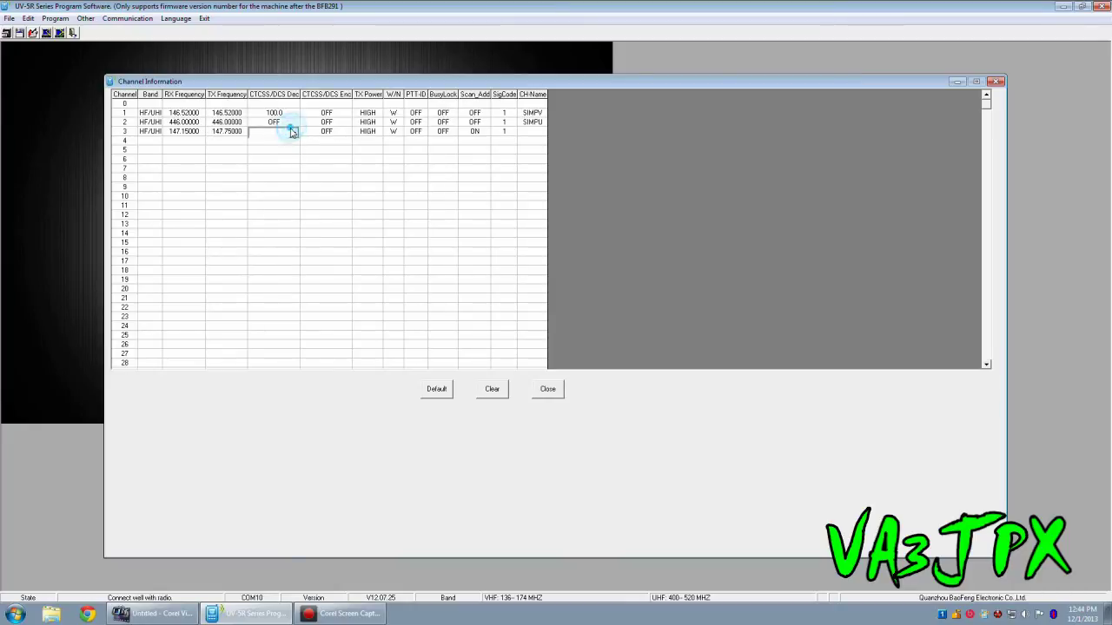
pyautogui.write('000.')
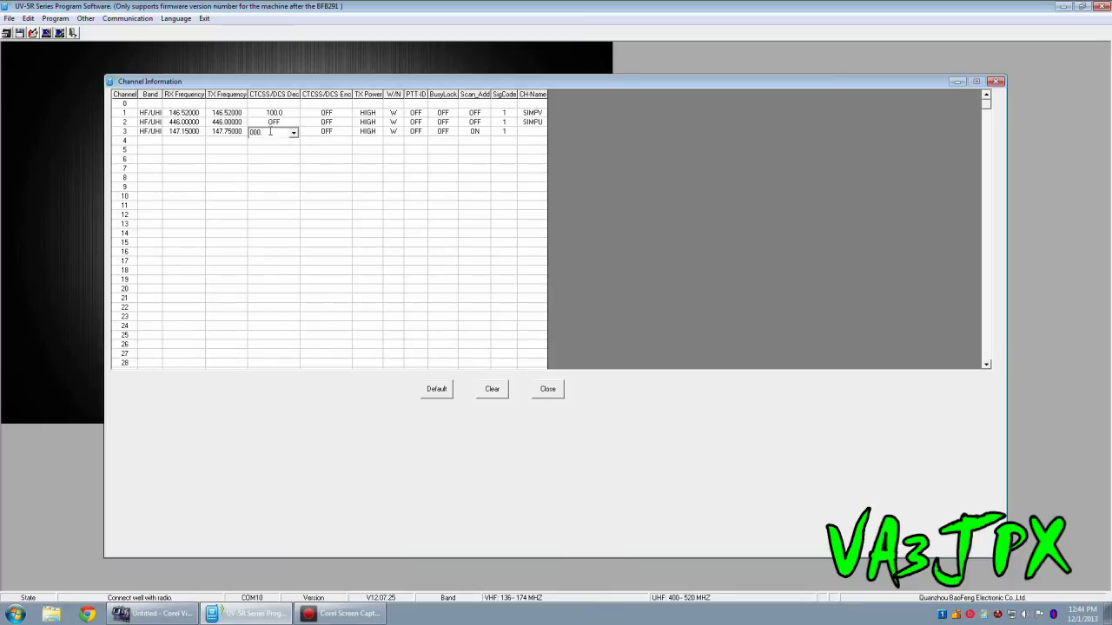
pyautogui.doubleClick(265, 132)
pyautogui.write('100.')
pyautogui.click(367, 214)
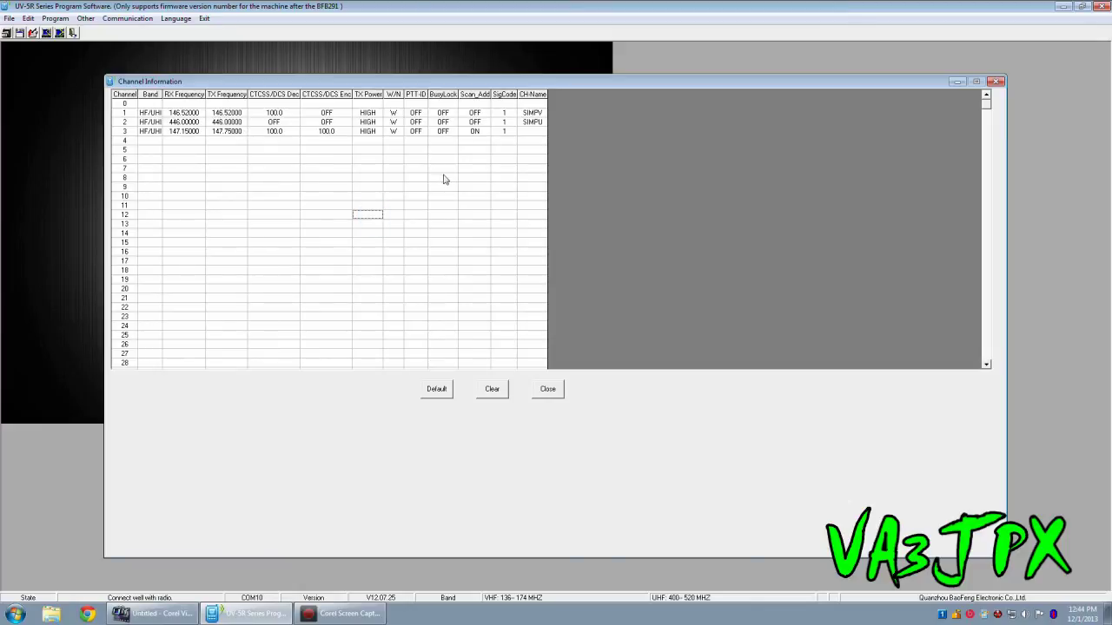
pyautogui.doubleClick(526, 132)
pyautogui.write('VE3MPC')
pyautogui.click(150, 142)
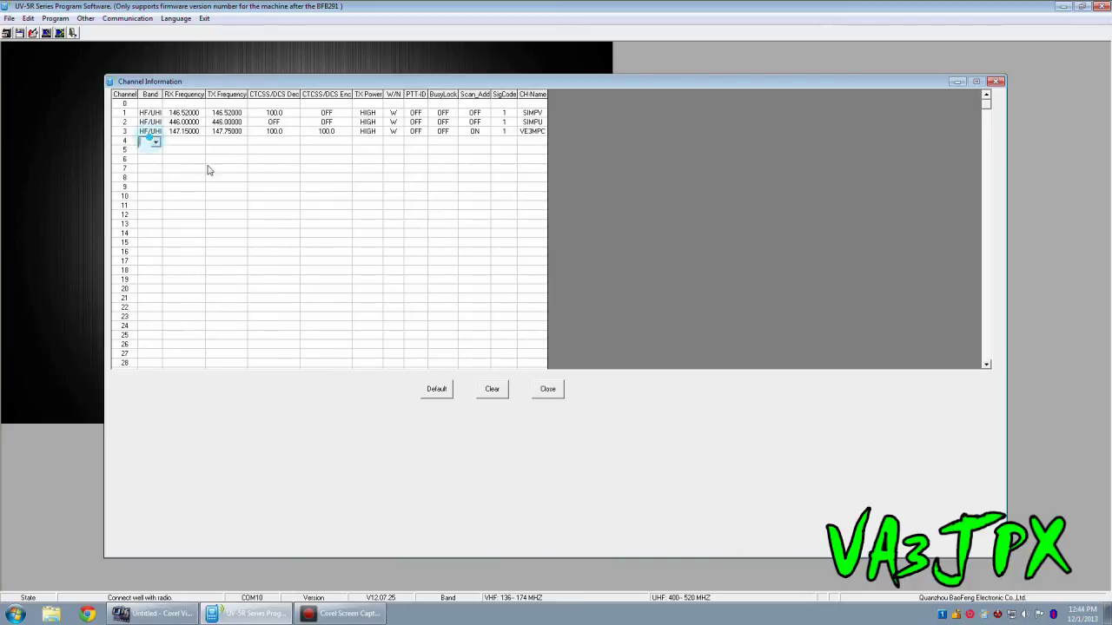
# Save the three-channel list over demo.dat and confirm the stored message
pyautogui.click(9, 18)
pyautogui.click(26, 62)
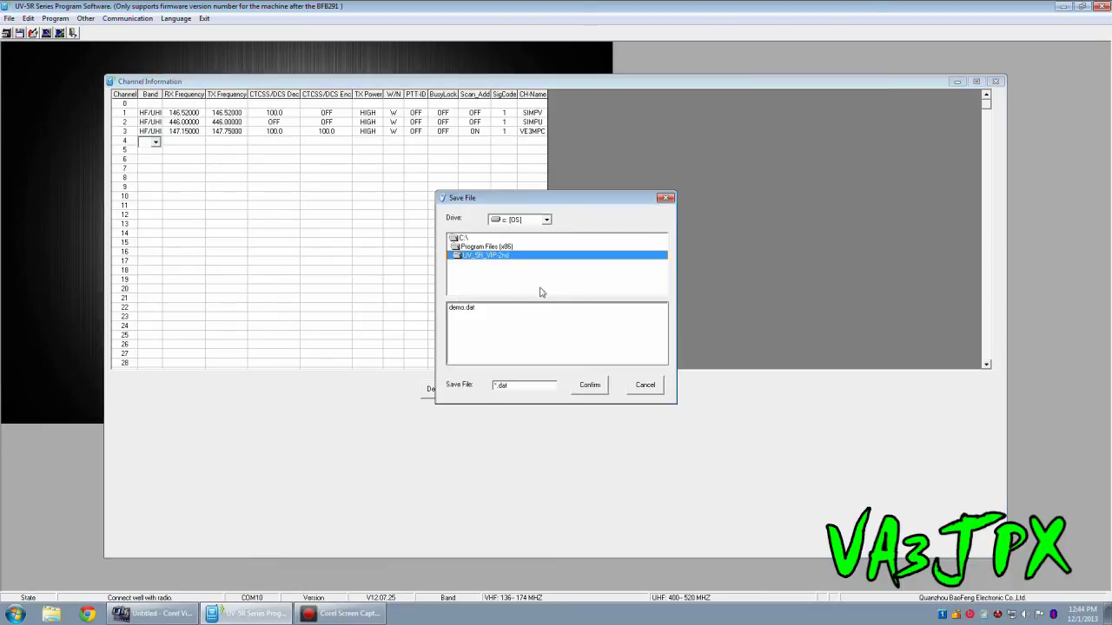
pyautogui.click(476, 308)
pyautogui.click(590, 385)
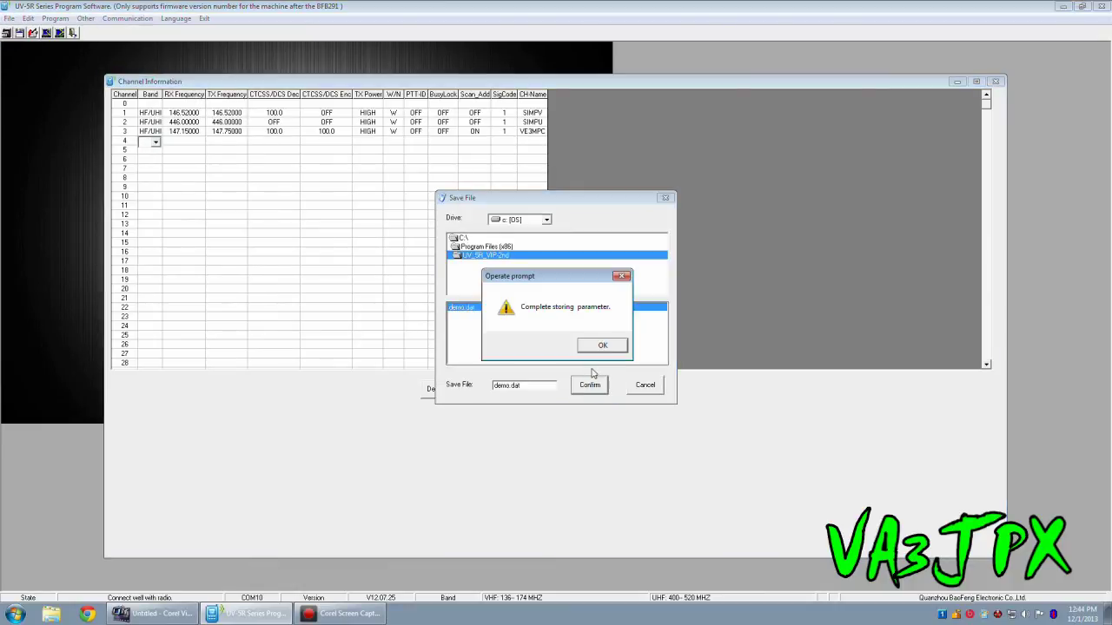
pyautogui.click(602, 344)
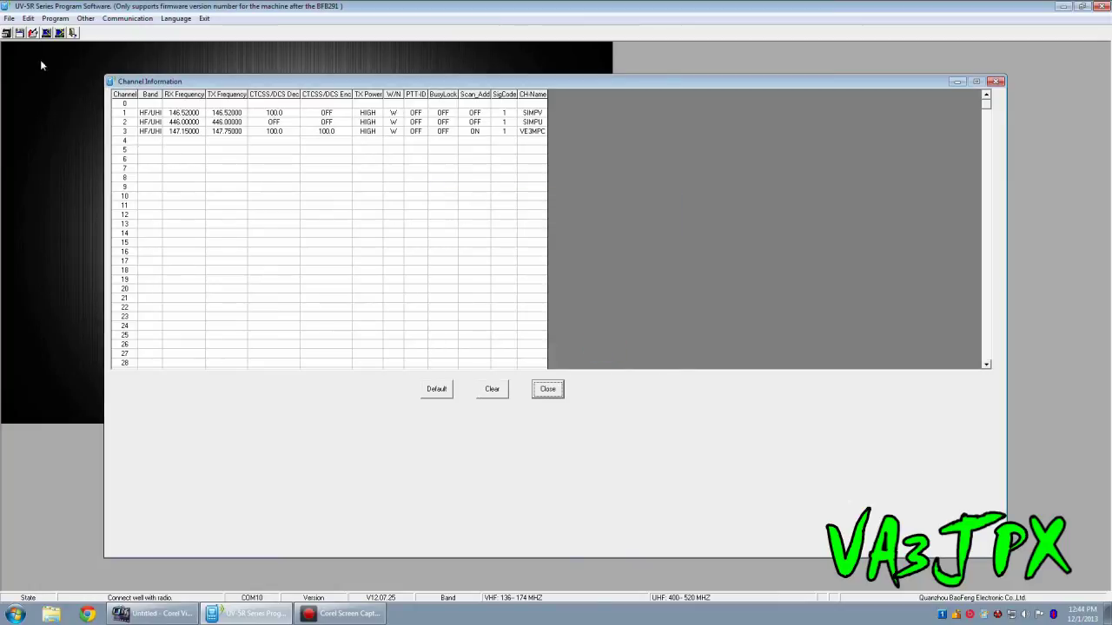
# Write the three channels including VE3MPC to the radio and close the write window
pyautogui.click(55, 18)
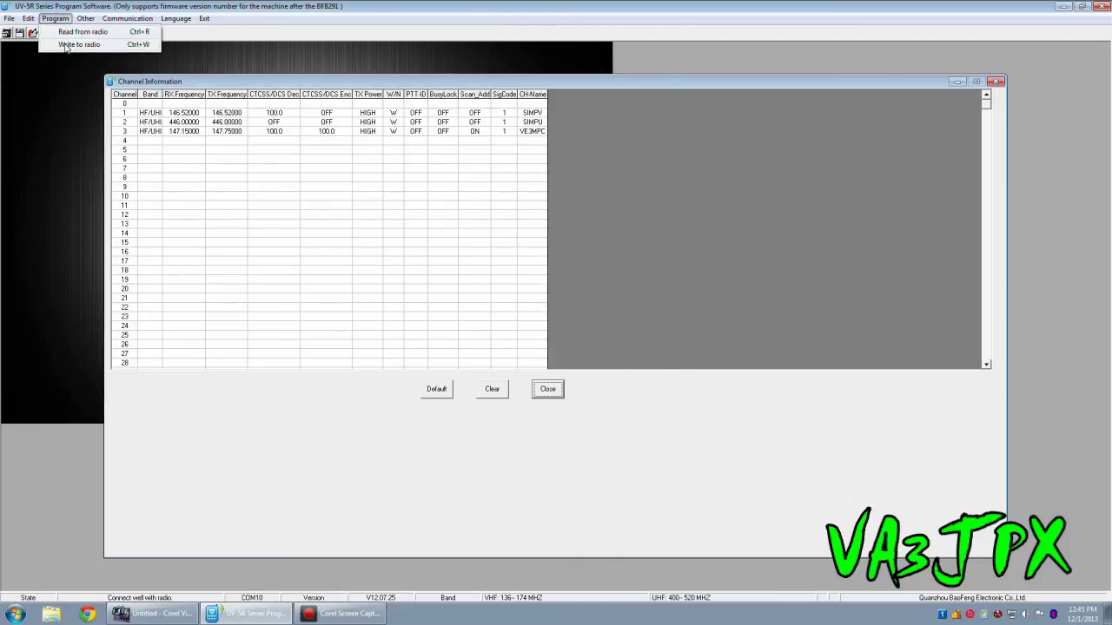
pyautogui.click(66, 45)
pyautogui.click(409, 432)
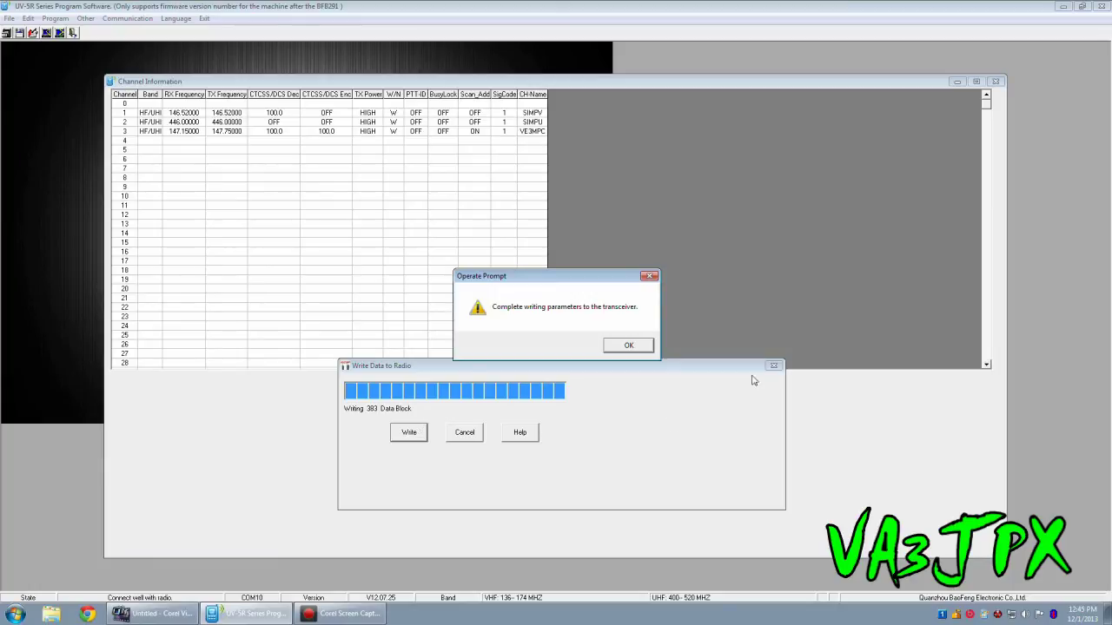
pyautogui.click(628, 345)
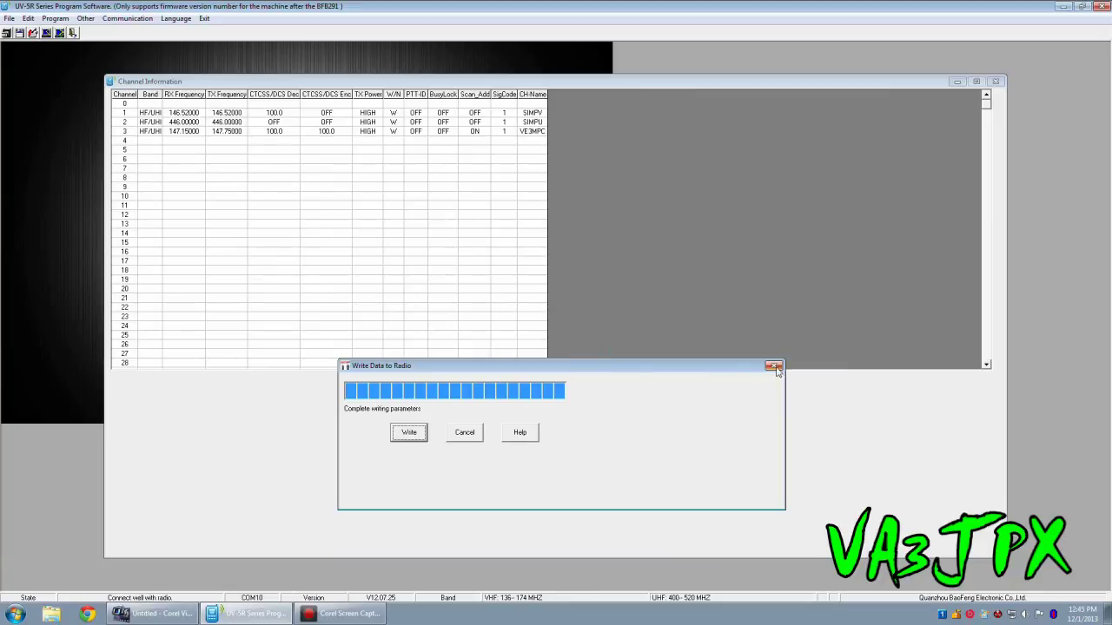
pyautogui.click(774, 366)
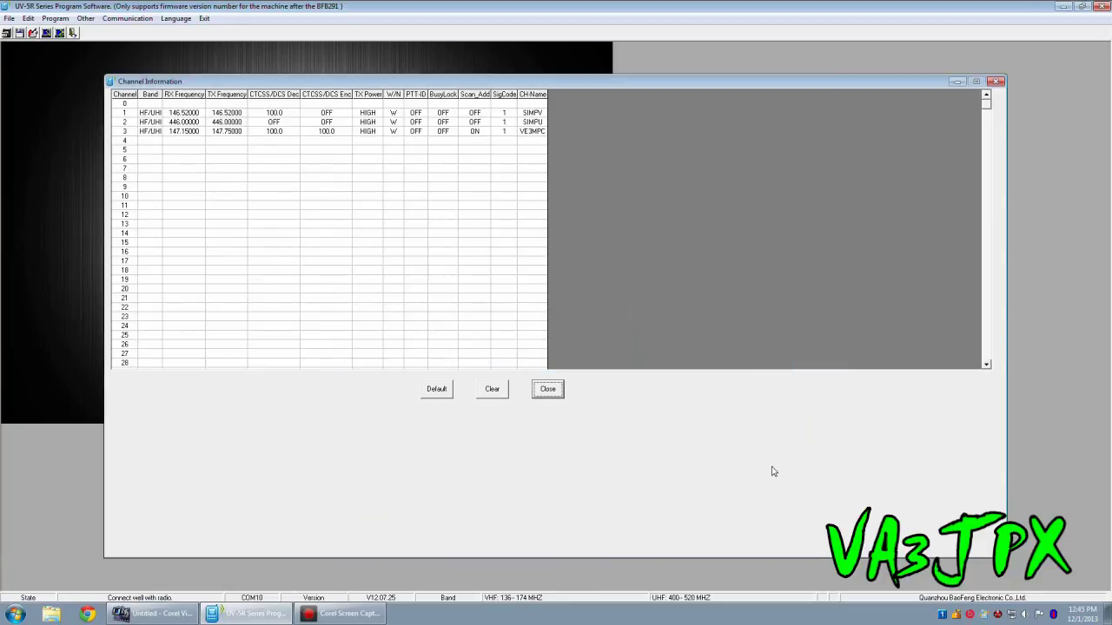